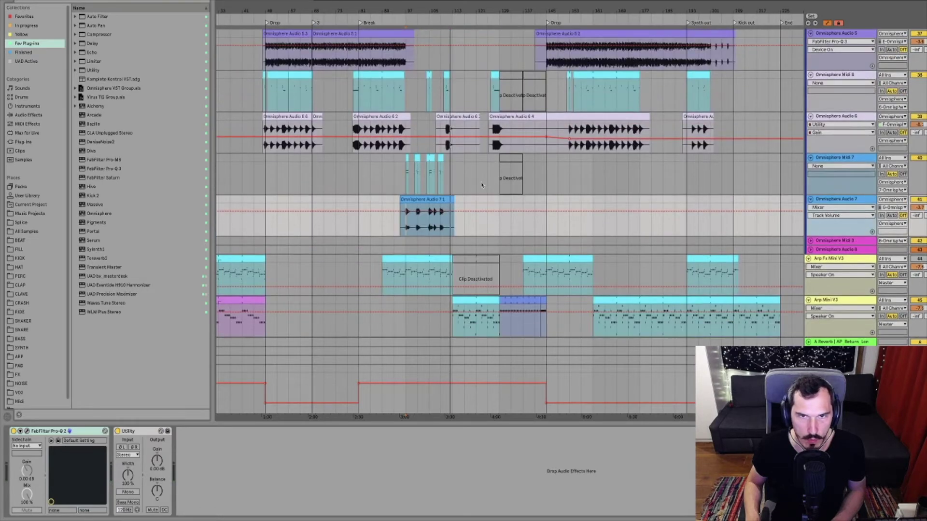
# Open the Omnisphere Midi 7 clip at bar 97 in the note editor and examine its notes around A#4 and F4
pyautogui.scroll(2, 484, 183)
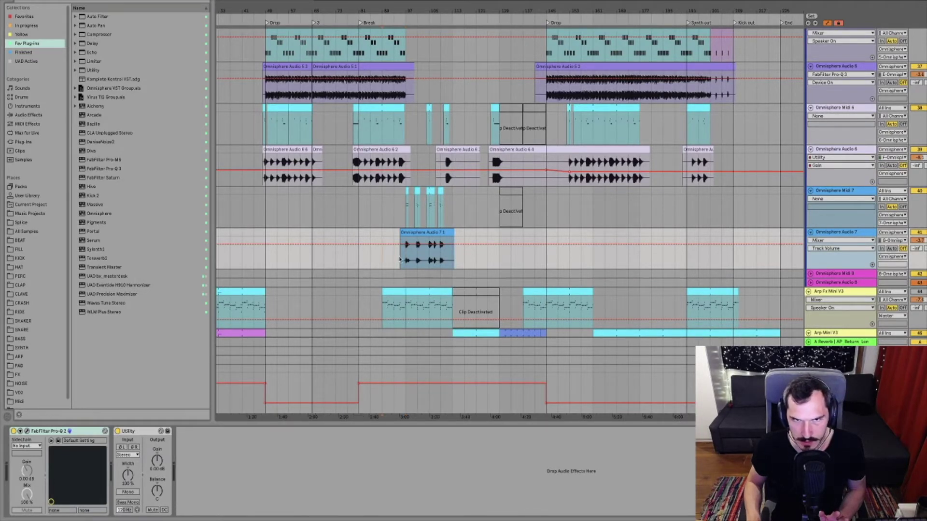
pyautogui.click(396, 201)
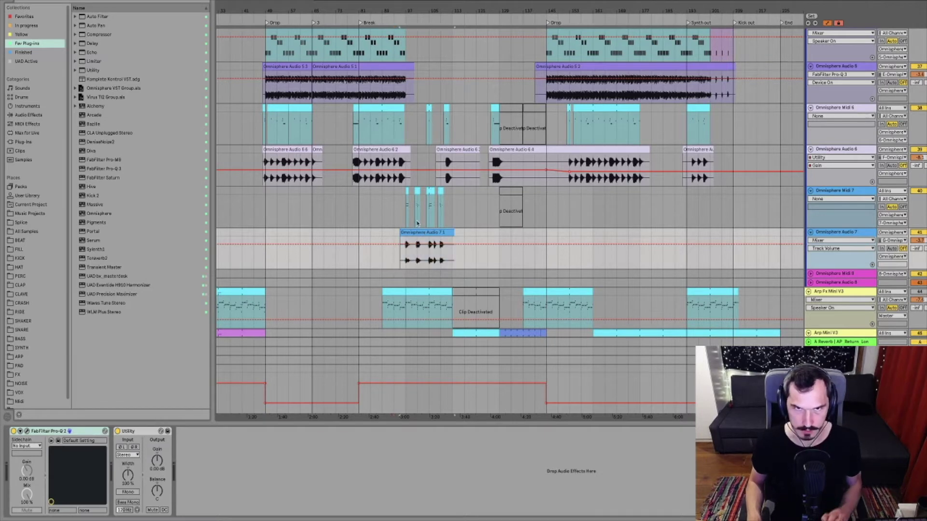
pyautogui.click(407, 216)
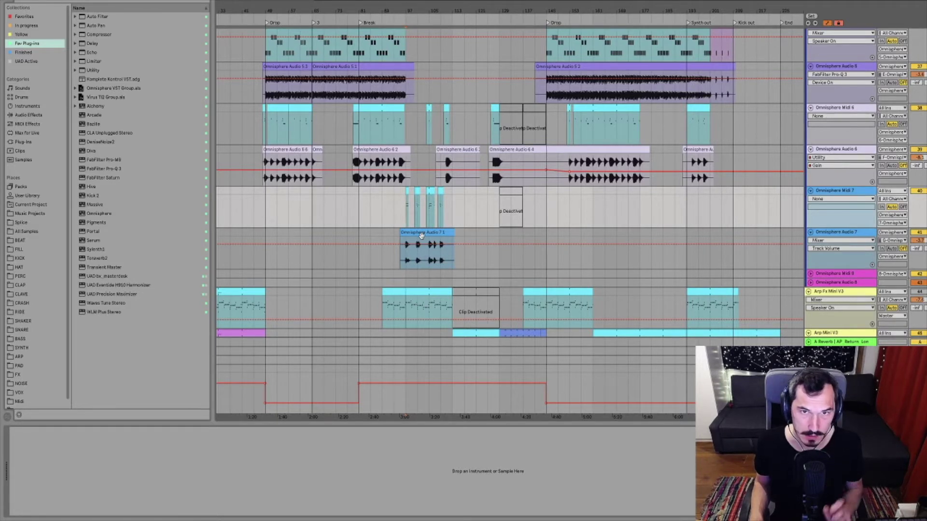
pyautogui.click(421, 235)
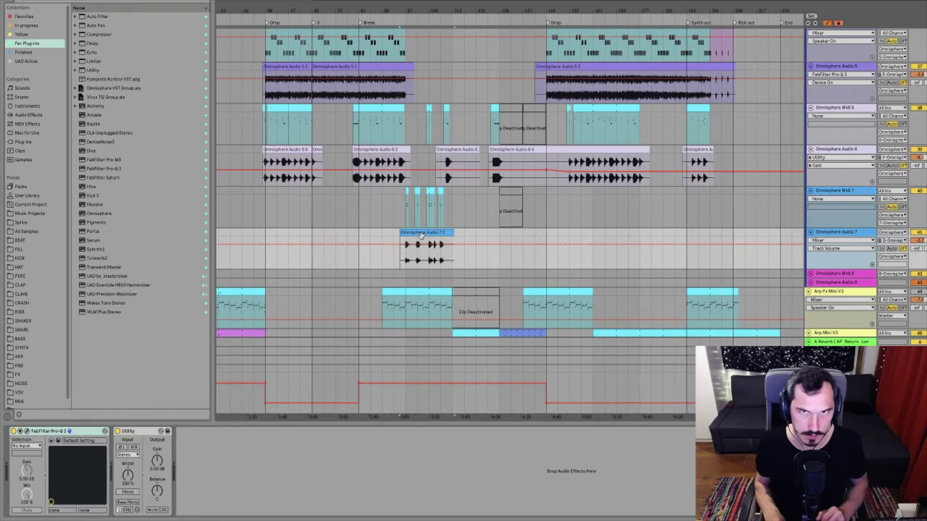
pyautogui.press('Up')
pyautogui.hotkey('shift', 'Tab')
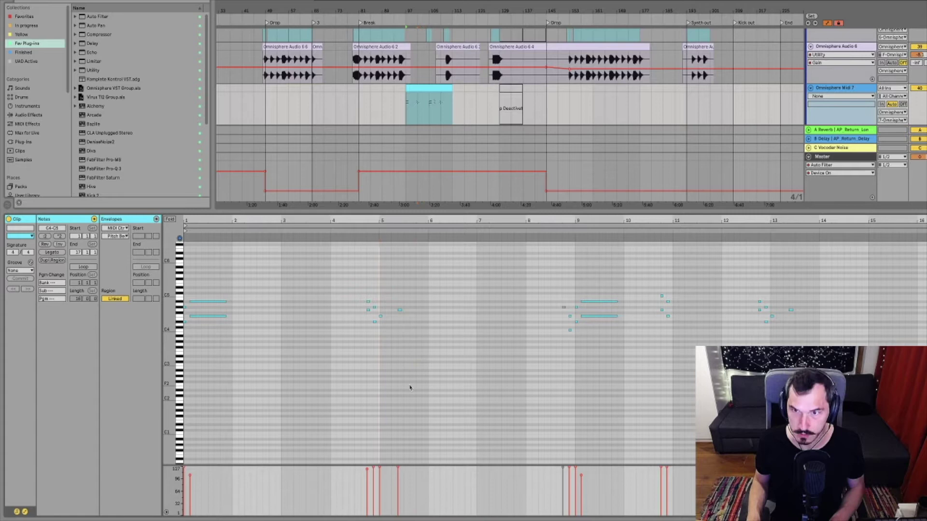
pyautogui.moveTo(184, 304); pyautogui.dragTo(224, 246)
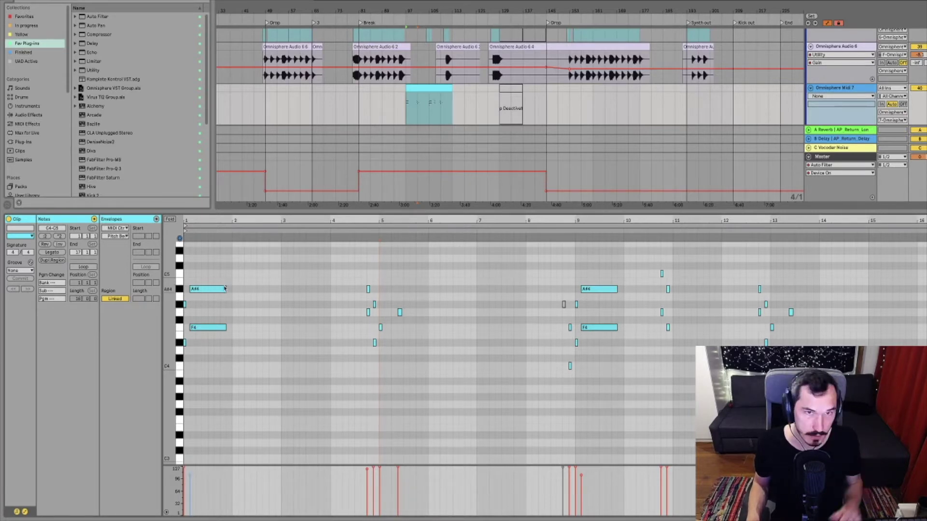
pyautogui.moveTo(431, 212); pyautogui.dragTo(431, 274)
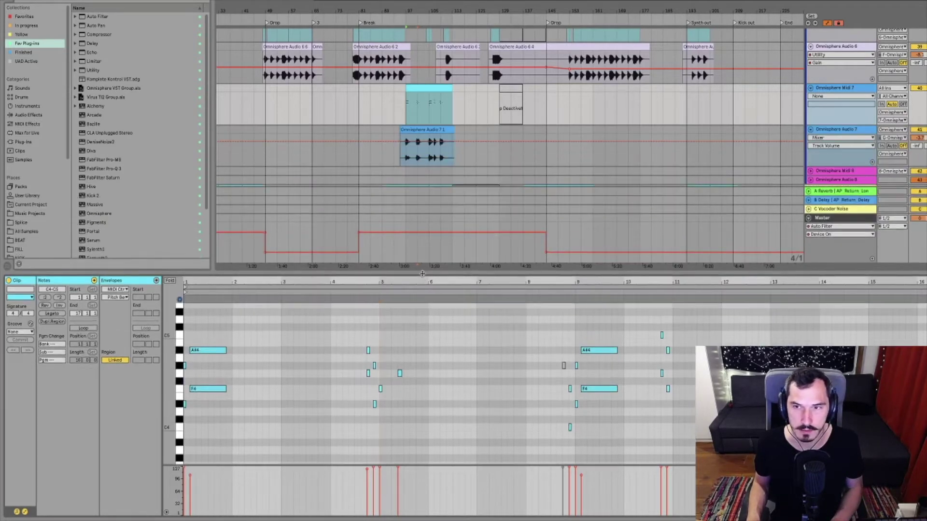
# Open the Omnisphere Midi 3 break clips together with the Omnisphere Midi 7 clip in the note editor
pyautogui.scroll(2, 394, 134)
pyautogui.scroll(6, 394, 134)
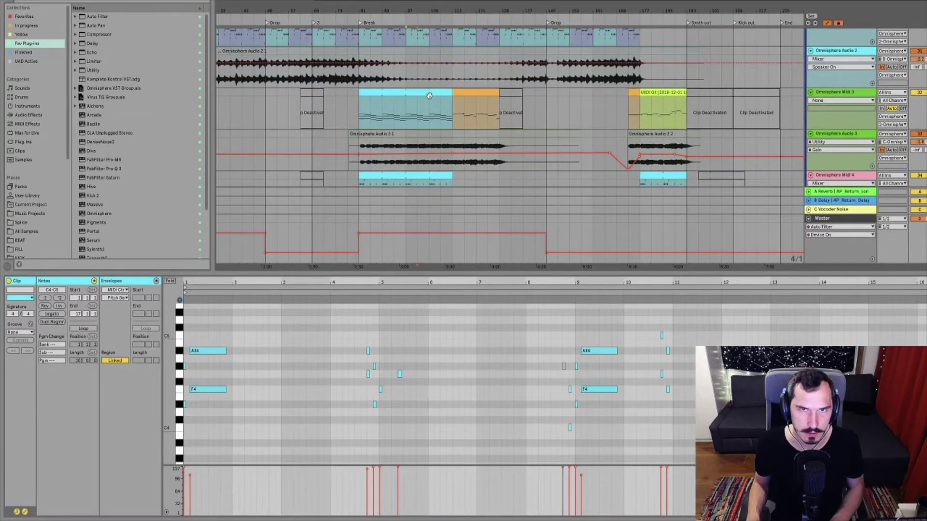
pyautogui.click(430, 95)
pyautogui.scroll(-2, 628, 386)
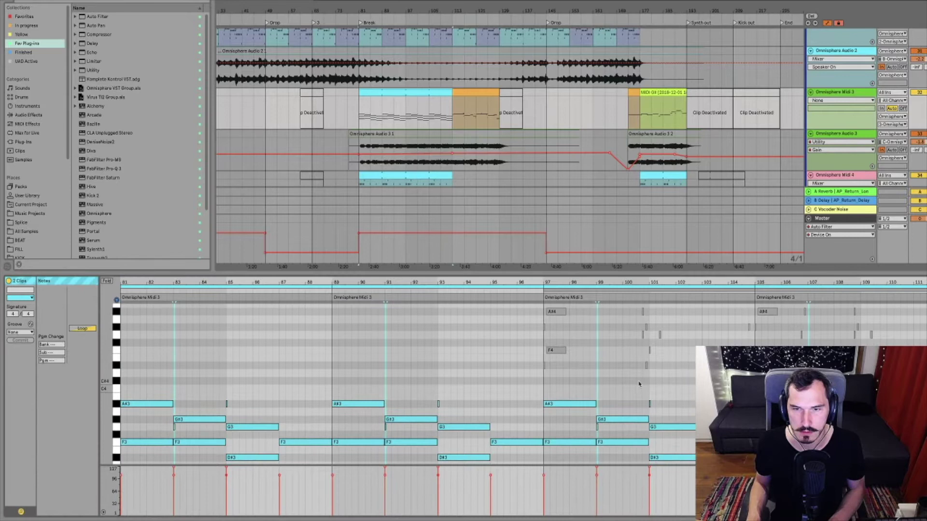
# Compare the Omnisphere Midi 7 notes with the Omnisphere Midi 3 chords around bars 97 to 105, and close the note editor
pyautogui.scroll(2, 639, 384)
pyautogui.moveTo(647, 282); pyautogui.dragTo(611, 385)
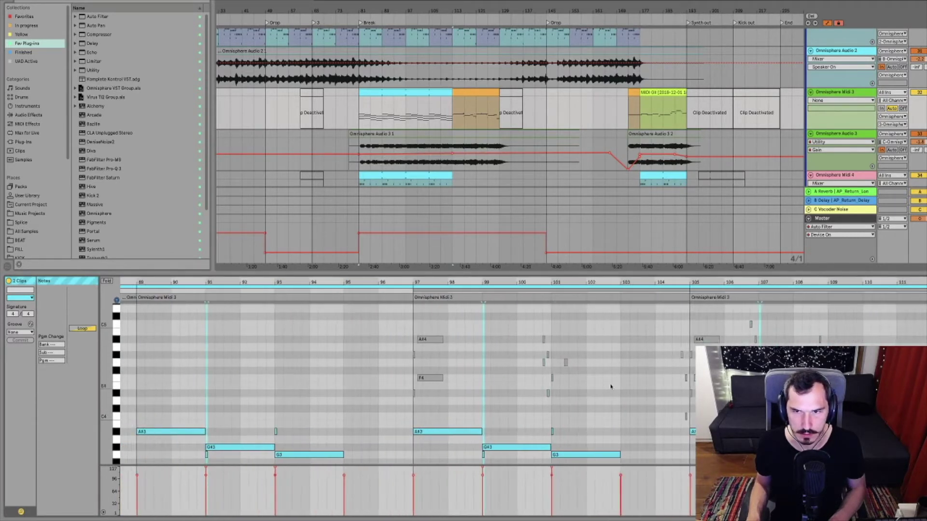
pyautogui.scroll(-2, 539, 459)
pyautogui.scroll(3, 541, 368)
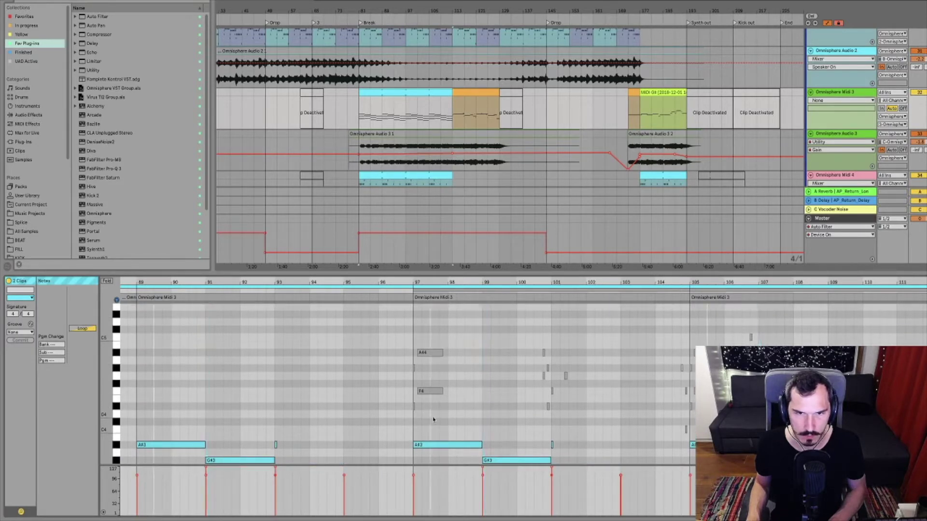
pyautogui.scroll(-1, 434, 421)
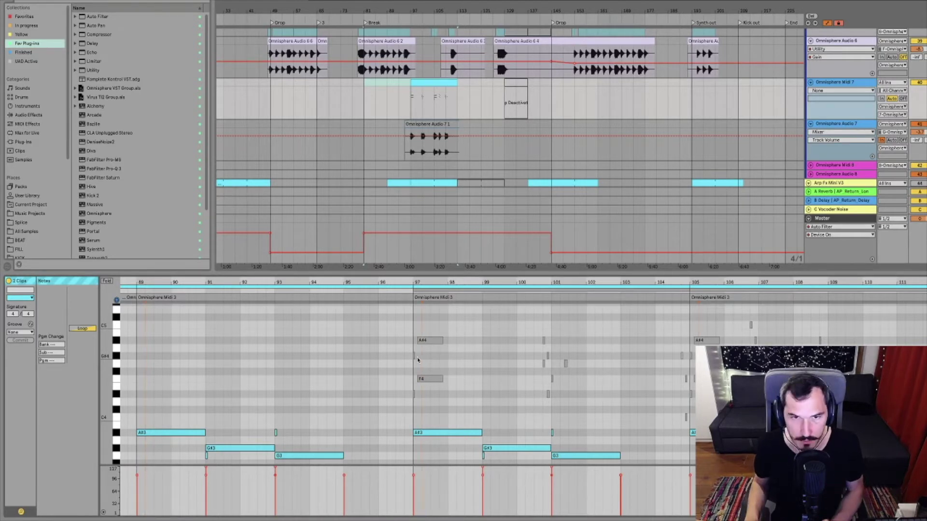
pyautogui.scroll(-5, 472, 411)
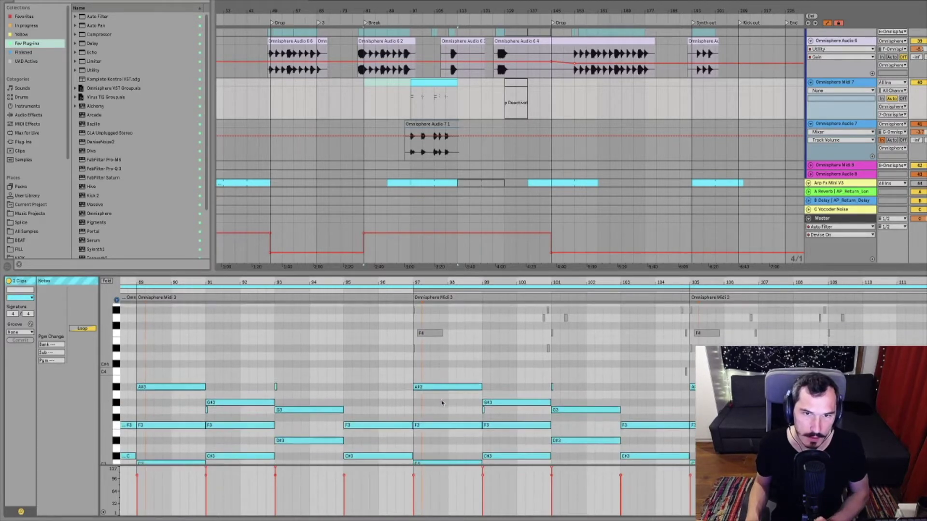
pyautogui.scroll(-3, 464, 403)
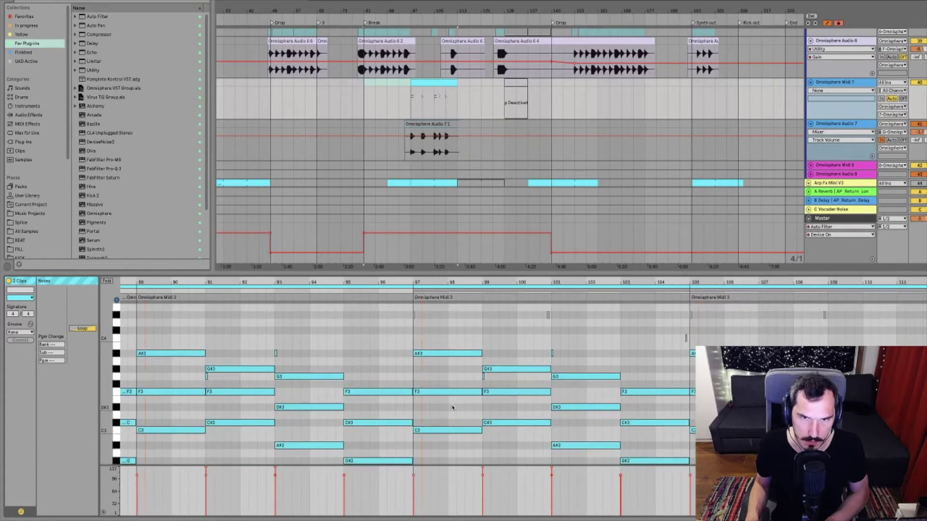
pyautogui.scroll(1, 457, 393)
pyautogui.moveTo(449, 344); pyautogui.dragTo(434, 455)
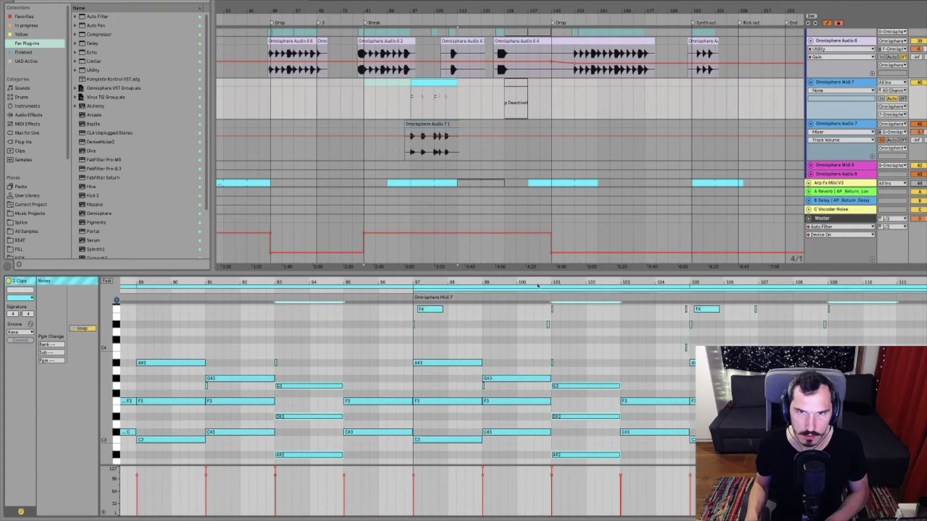
pyautogui.hotkey('ctrl', 'alt', 'l')
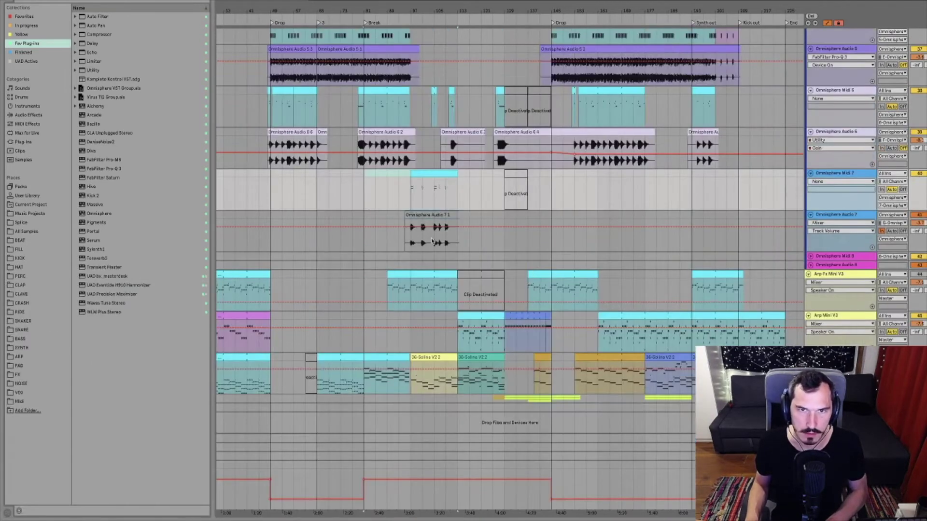
# Open the Strings clips at bar 81 together with the Omnisphere Midi 7 clip to view their chords, and close the note editor
pyautogui.scroll(2, 433, 237)
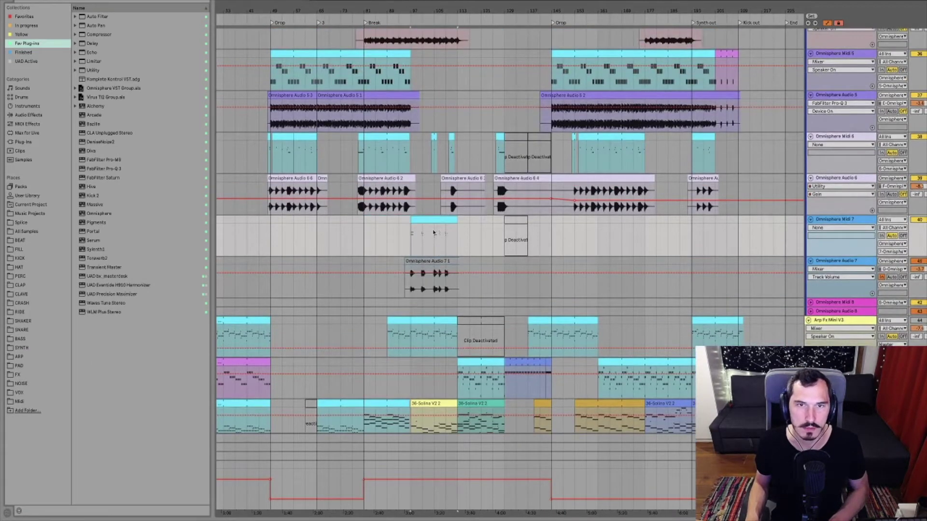
pyautogui.scroll(-2, 434, 237)
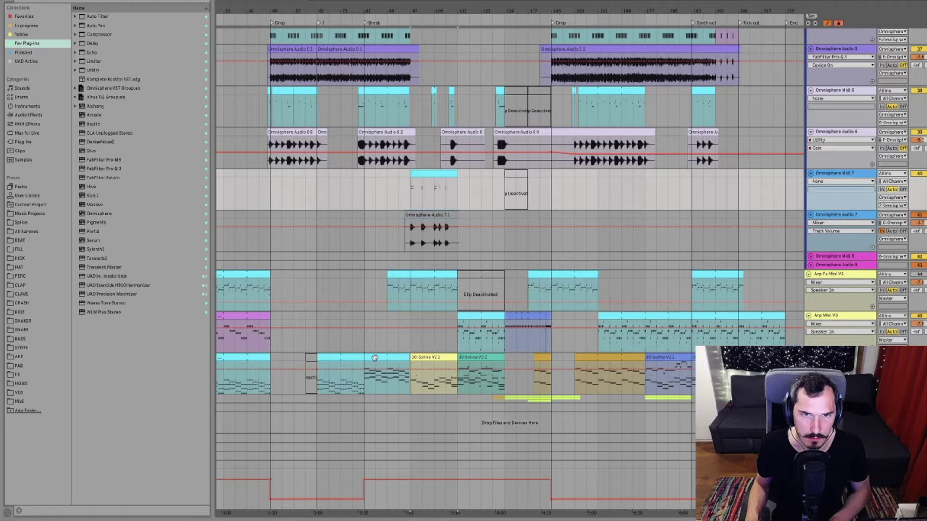
pyautogui.click(377, 358)
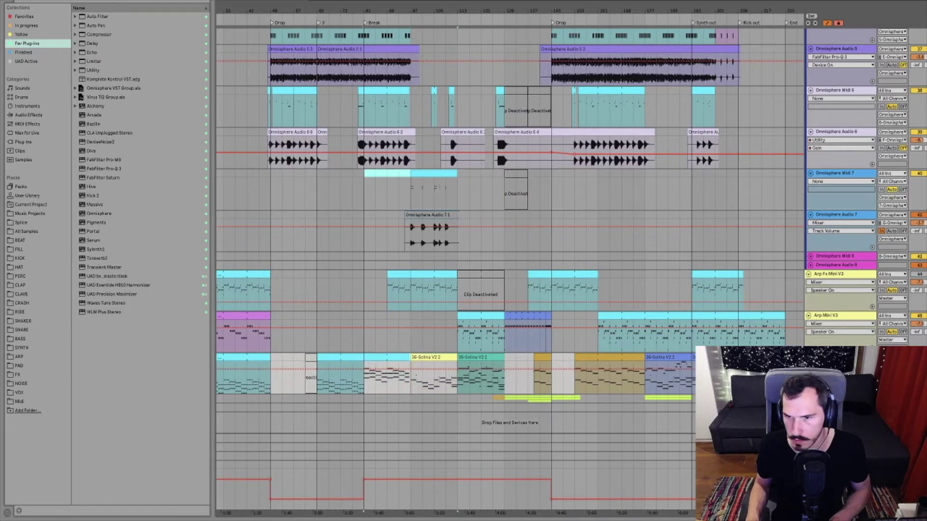
pyautogui.doubleClick(390, 358)
pyautogui.scroll(-2, 449, 381)
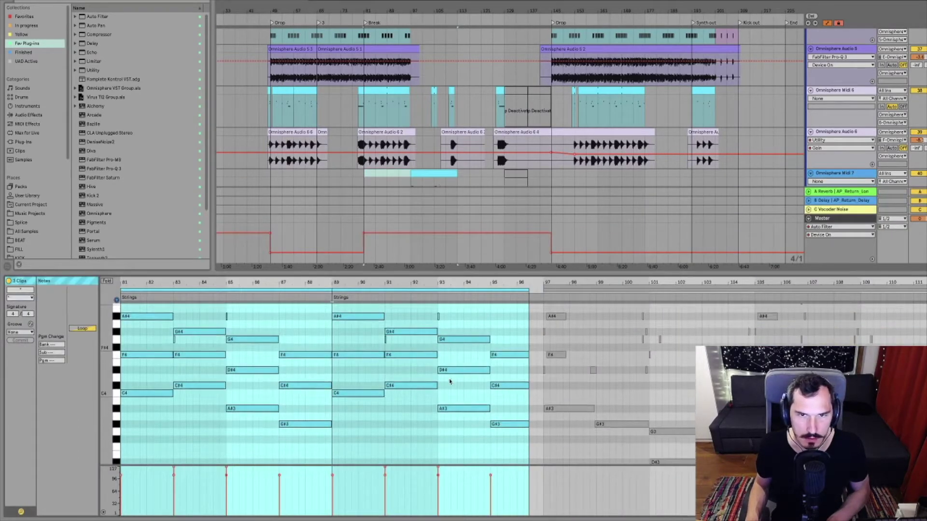
pyautogui.moveTo(490, 273); pyautogui.dragTo(477, 388)
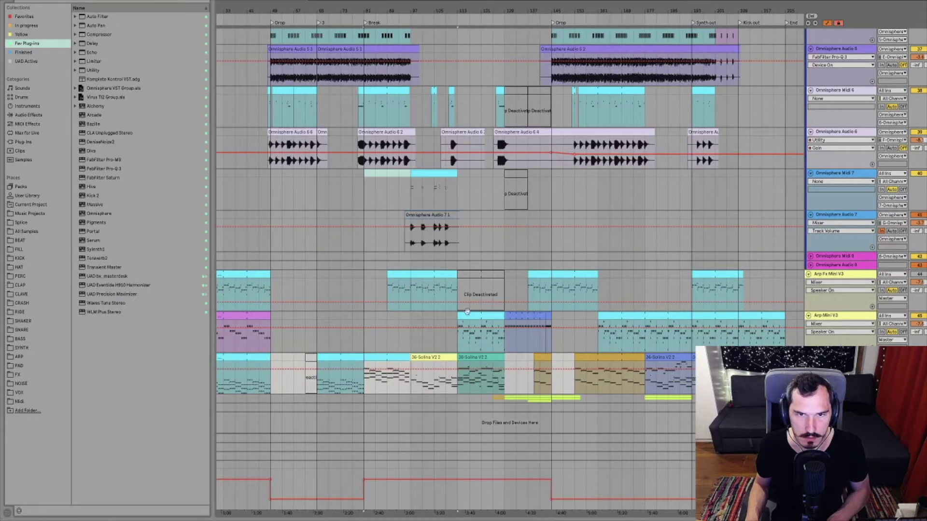
# Duplicate the Strings track with all its clips
pyautogui.click(389, 358)
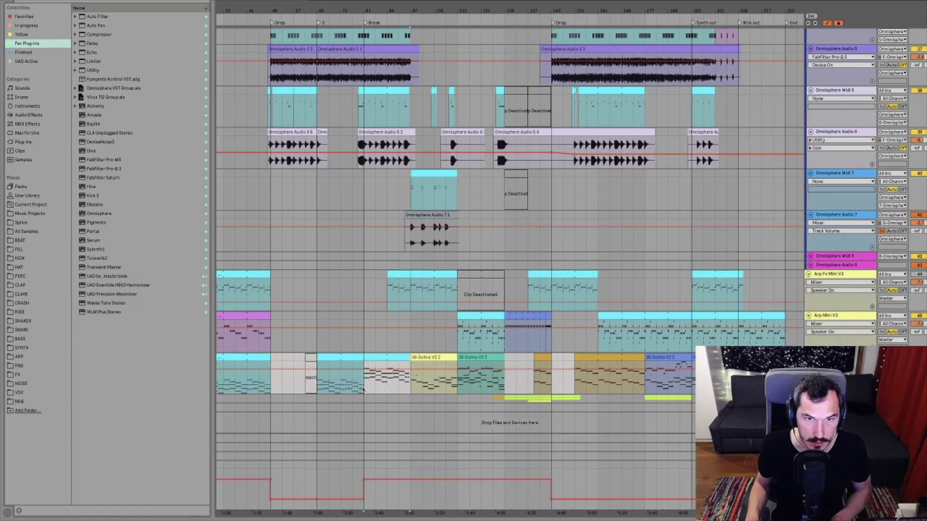
pyautogui.moveTo(363, 390); pyautogui.dragTo(410, 385)
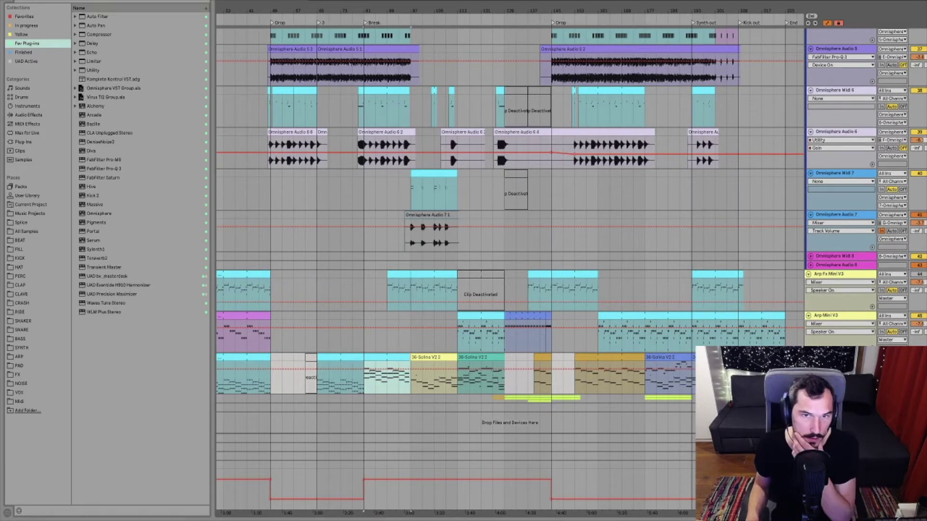
pyautogui.hotkey('ctrl', 'd')
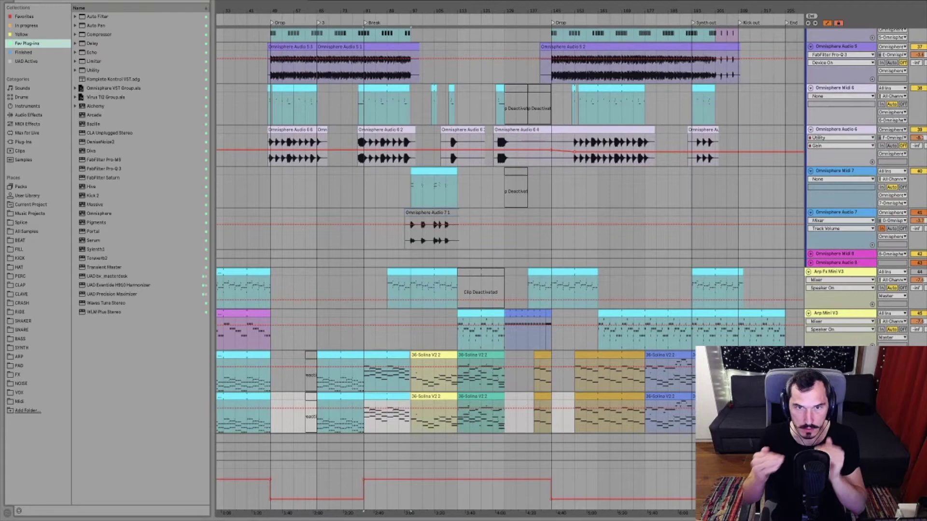
# On the duplicated Strings track, move the break clips from bar 81 to bar 97, replacing the 36-Solina V2 2 clip there
pyautogui.scroll(-3, 510, 232)
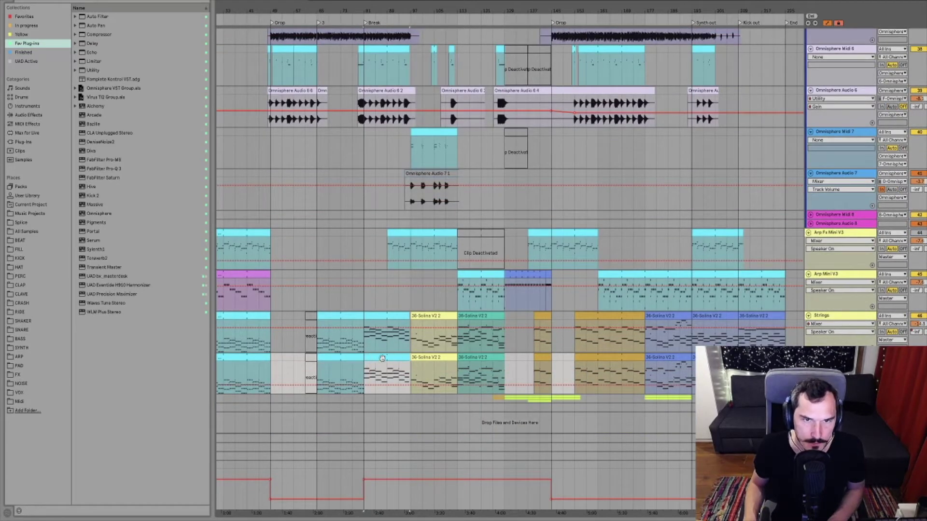
pyautogui.moveTo(382, 359); pyautogui.dragTo(428, 359)
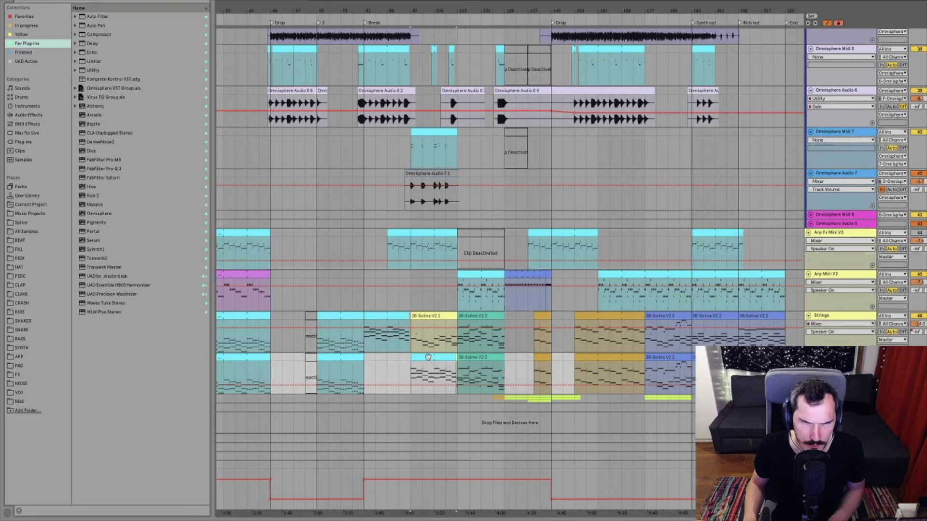
pyautogui.scroll(1, 427, 357)
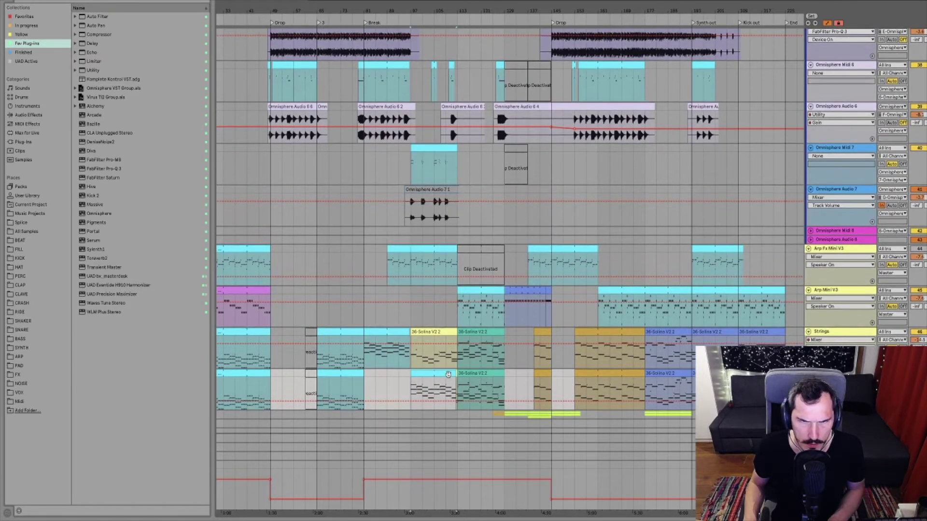
pyautogui.click(325, 374)
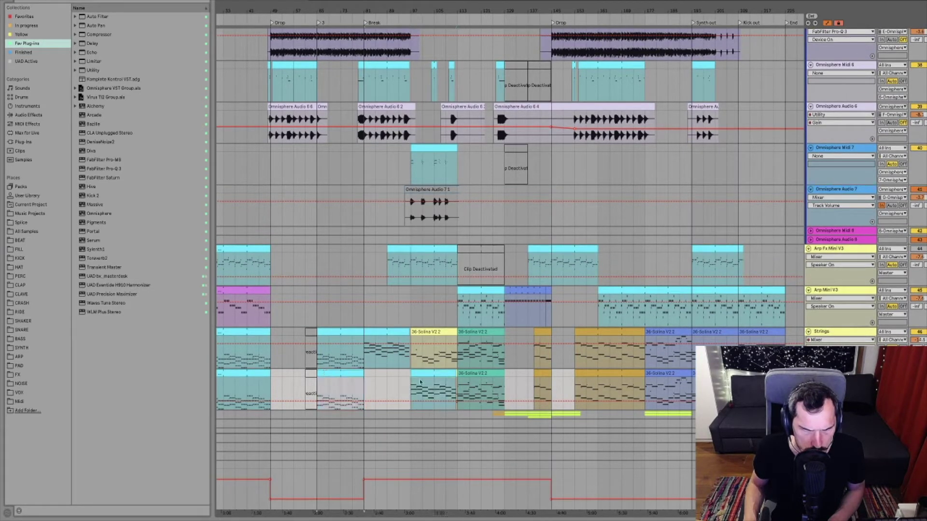
pyautogui.click(420, 381)
pyautogui.scroll(2, 437, 379)
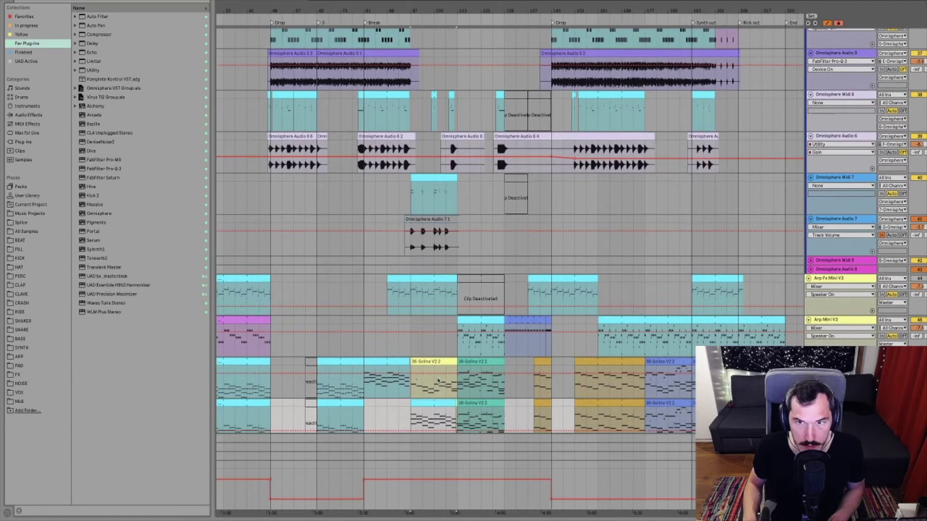
pyautogui.scroll(-2, 437, 379)
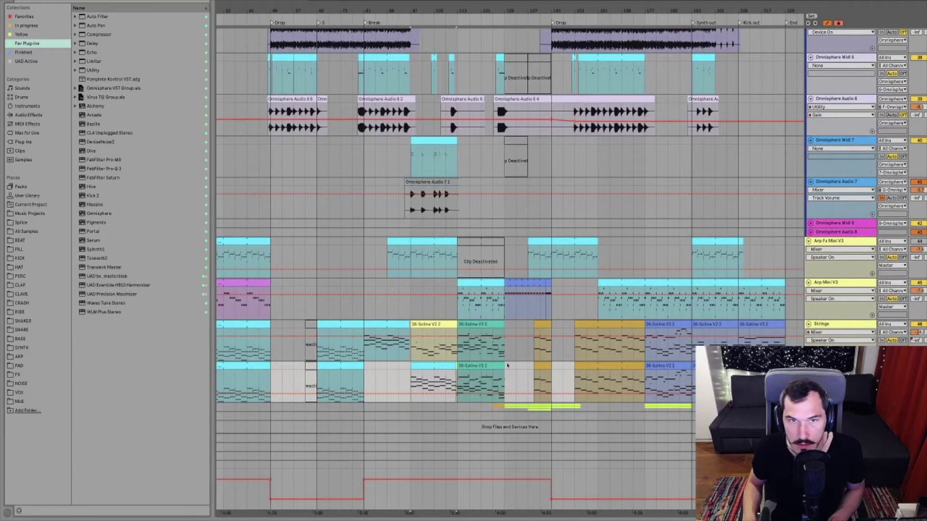
# Open the Omnisphere Midi 7 clip and the moved Strings clips together in an enlarged note editor, and compare their notes from bar 97
pyautogui.scroll(2, 507, 365)
pyautogui.click(430, 184)
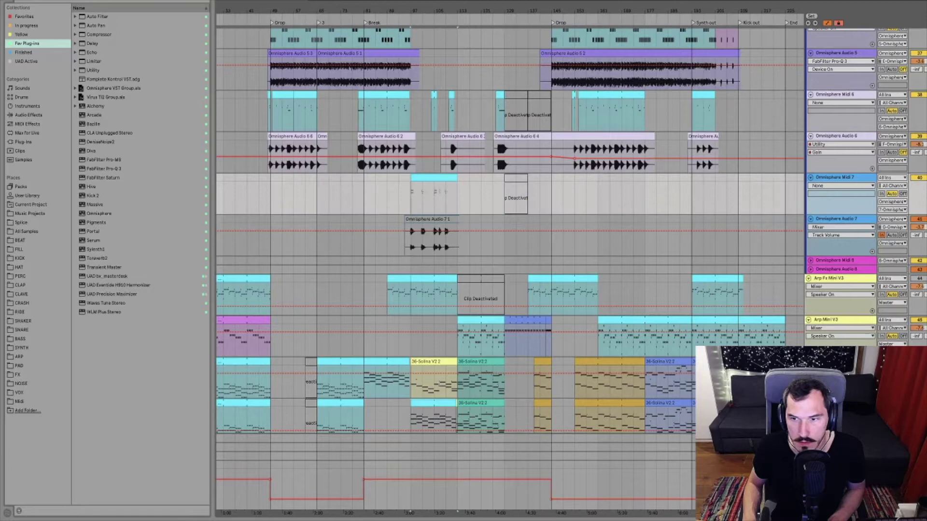
pyautogui.doubleClick(430, 183)
pyautogui.scroll(3, 377, 433)
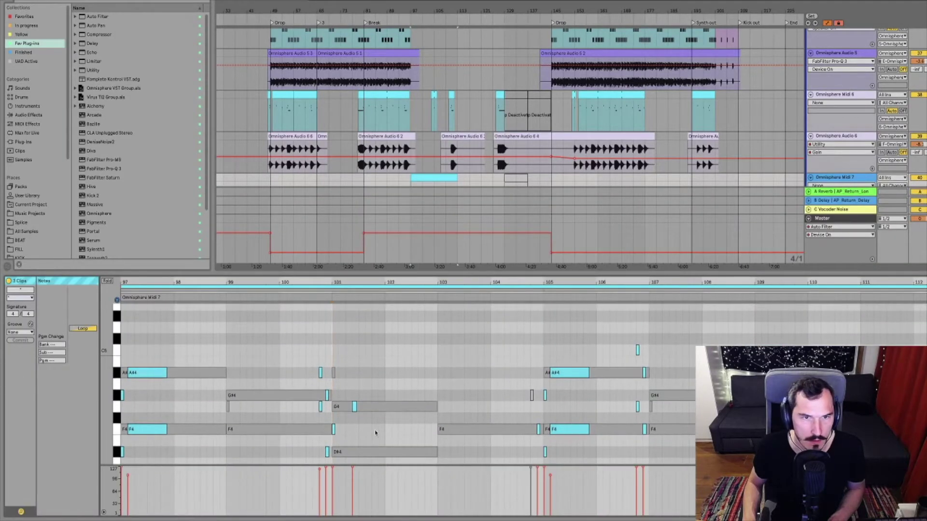
pyautogui.scroll(-1, 383, 428)
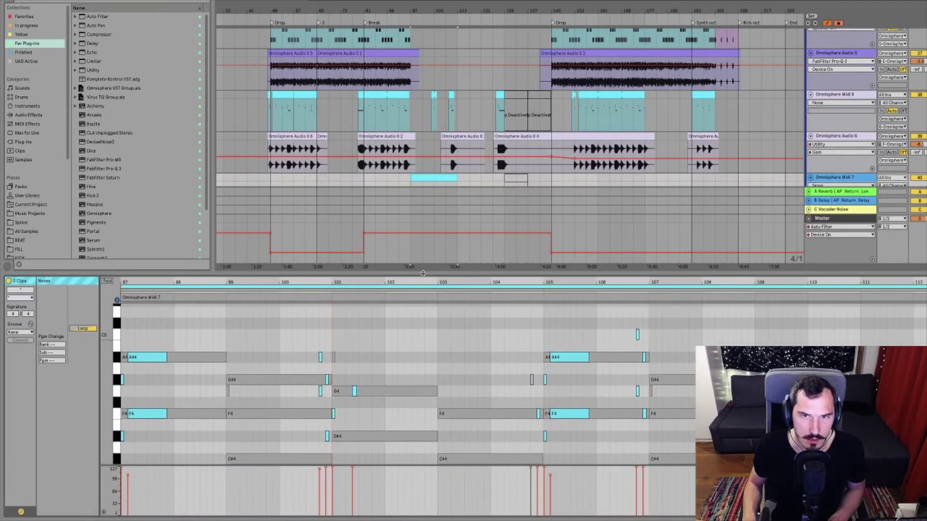
pyautogui.moveTo(423, 274); pyautogui.dragTo(423, 204)
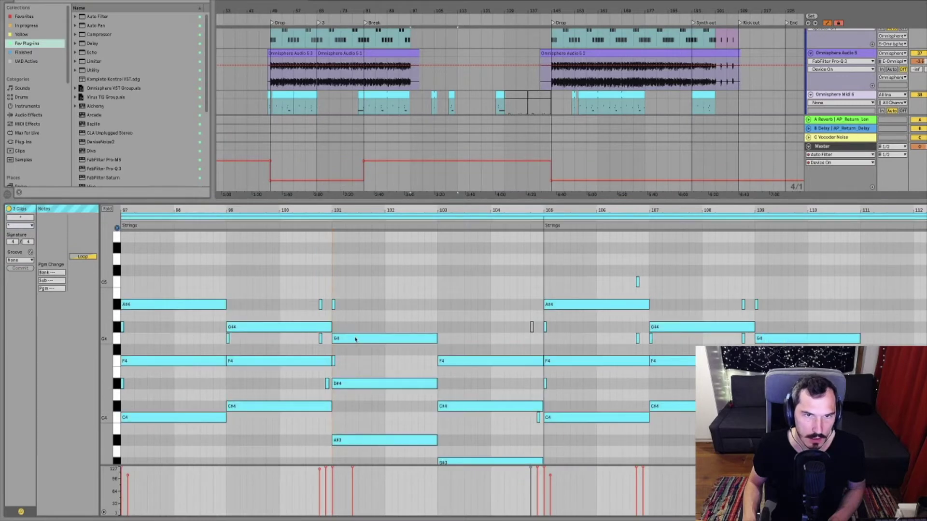
pyautogui.click(496, 238)
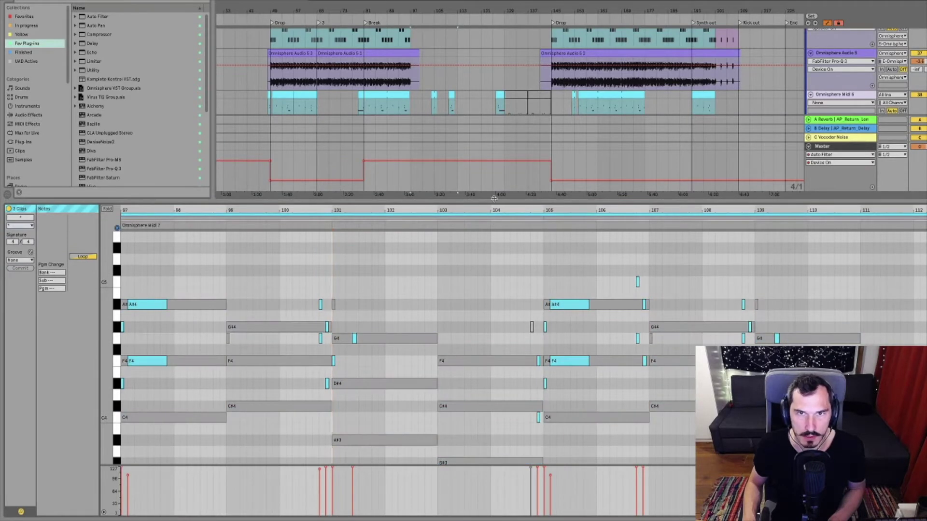
# Close the note editor, try recolouring the Omnisphere Midi 7 clip and moved Strings clips pink together, and undo the colour change
pyautogui.moveTo(495, 199); pyautogui.dragTo(428, 414)
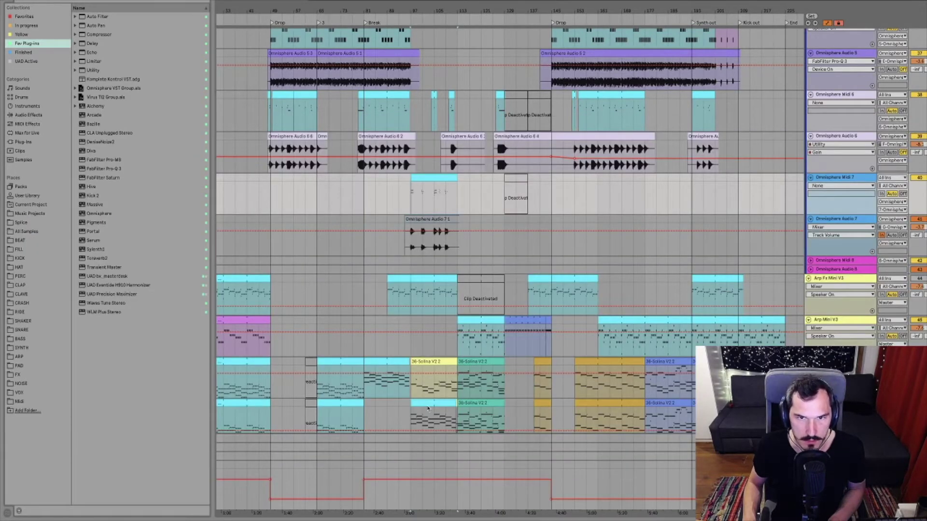
pyautogui.scroll(-3, 428, 409)
pyautogui.rightClick(435, 360)
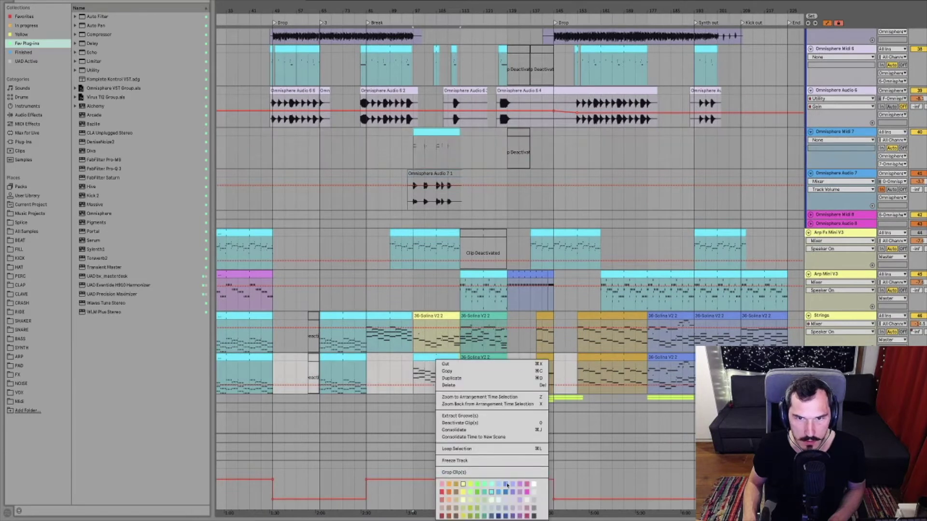
pyautogui.click(527, 490)
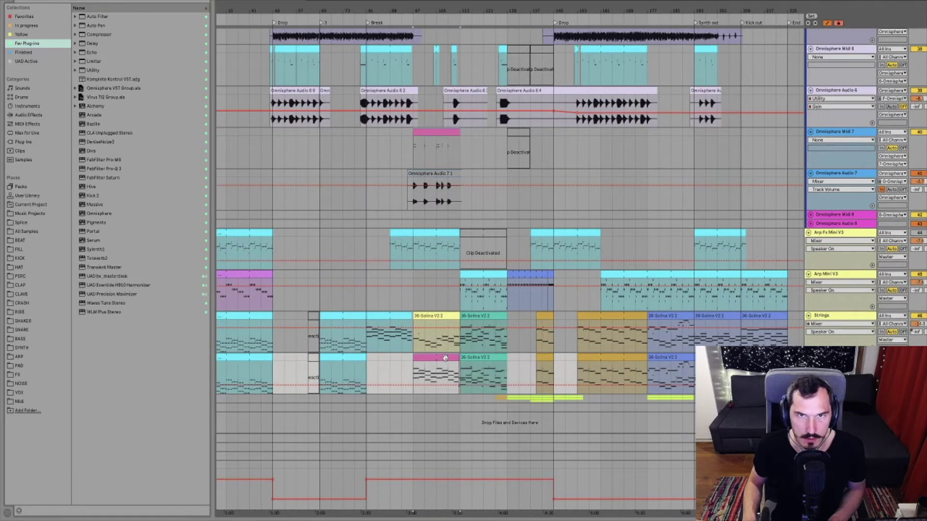
pyautogui.hotkey('ctrl', 'z')
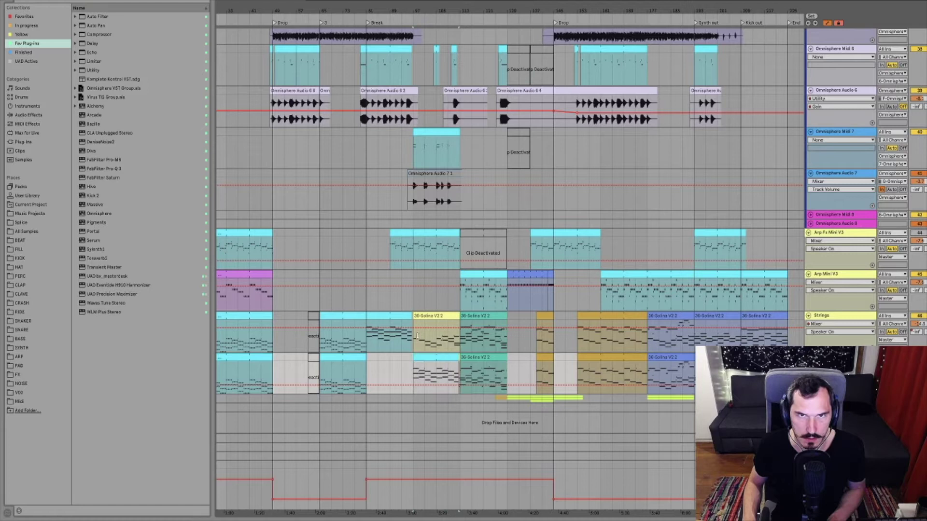
# Recolour only the moved Strings clips at bar 97 magenta, and compare their notes with the Omnisphere Midi 7 clip in the note editor
pyautogui.rightClick(432, 360)
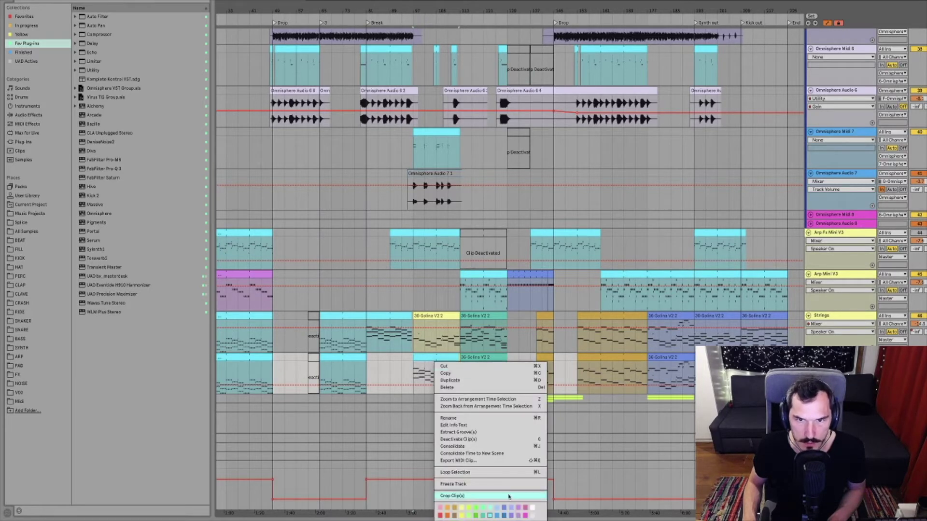
pyautogui.click(526, 516)
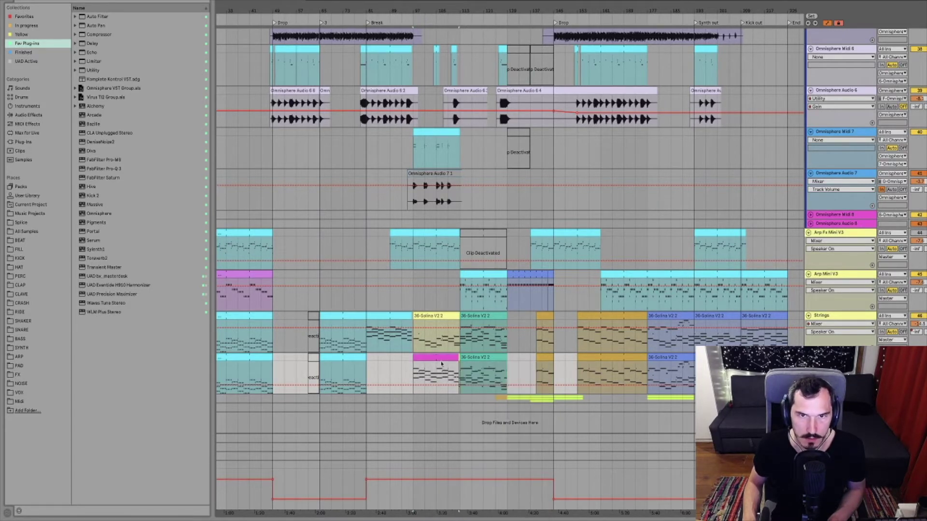
pyautogui.click(433, 132)
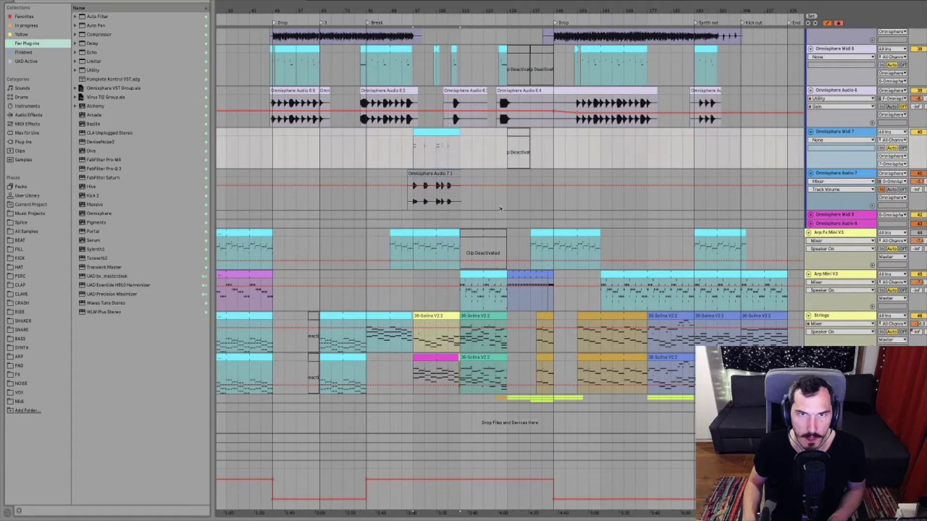
pyautogui.doubleClick(433, 132)
pyautogui.scroll(4, 358, 382)
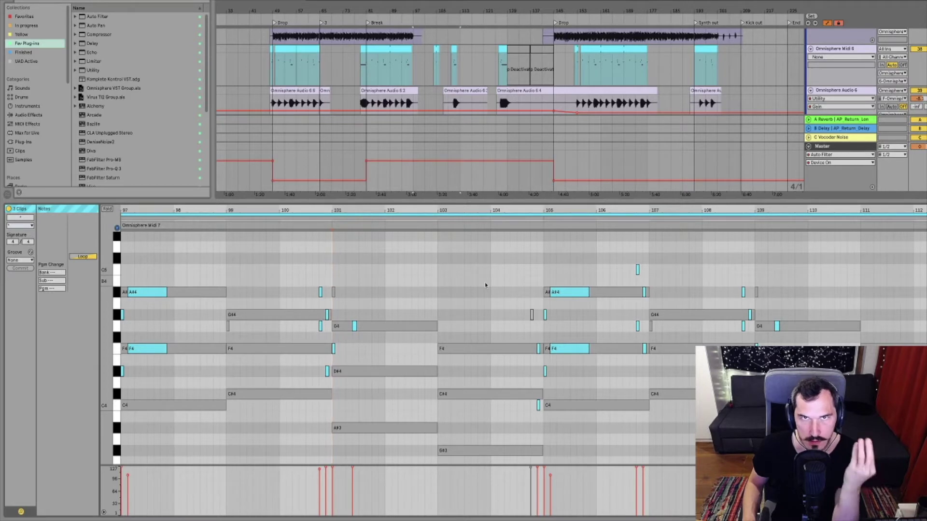
pyautogui.hotkey('ctrl', 'alt', 'l')
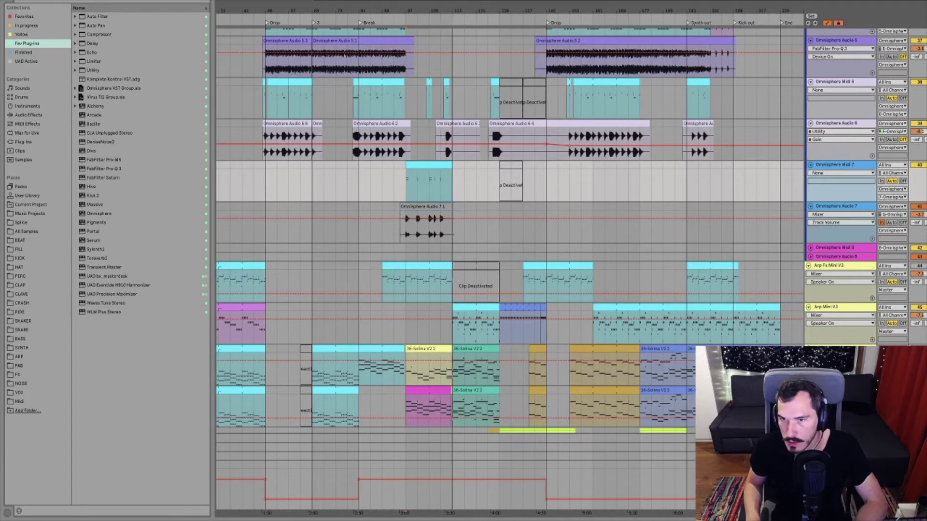
# Delete the duplicated Strings track with all its clips
pyautogui.click(381, 406)
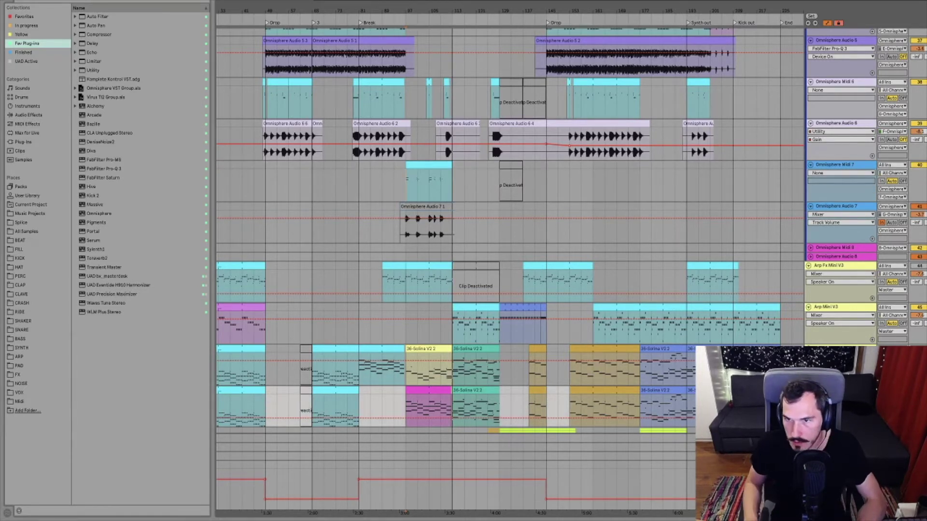
pyautogui.press('Delete')
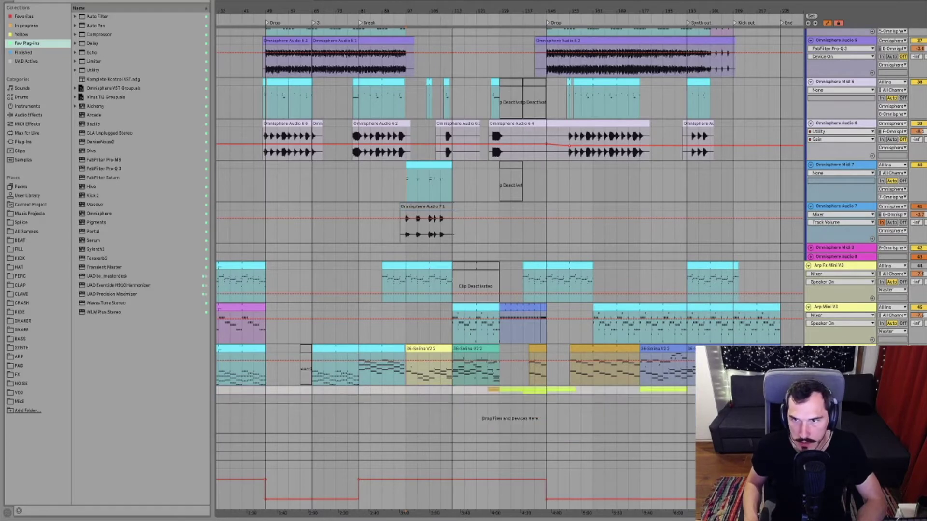
# Open the Omnisphere instrument on the Omnisphere VST track and show part 7 with the Analog Simplicity patch
pyautogui.scroll(3, 811, 216)
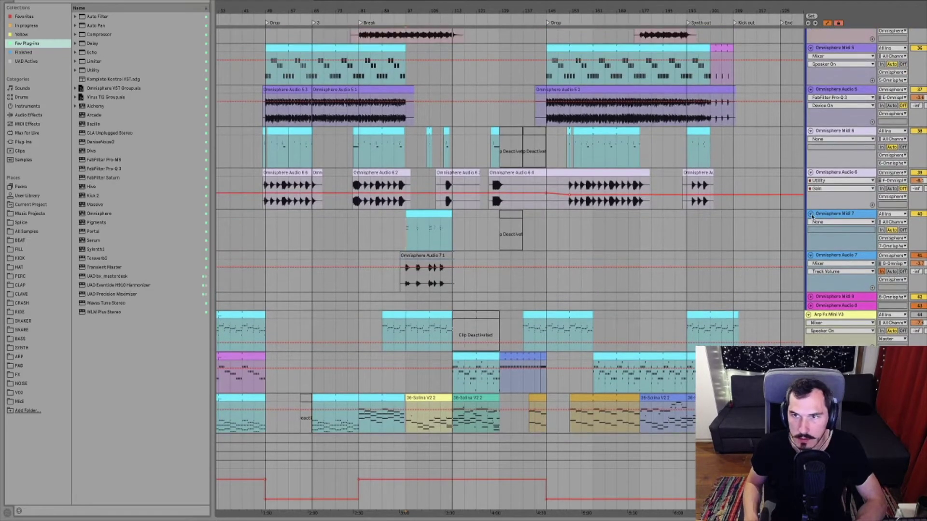
pyautogui.click(834, 214)
pyautogui.scroll(20, 847, 232)
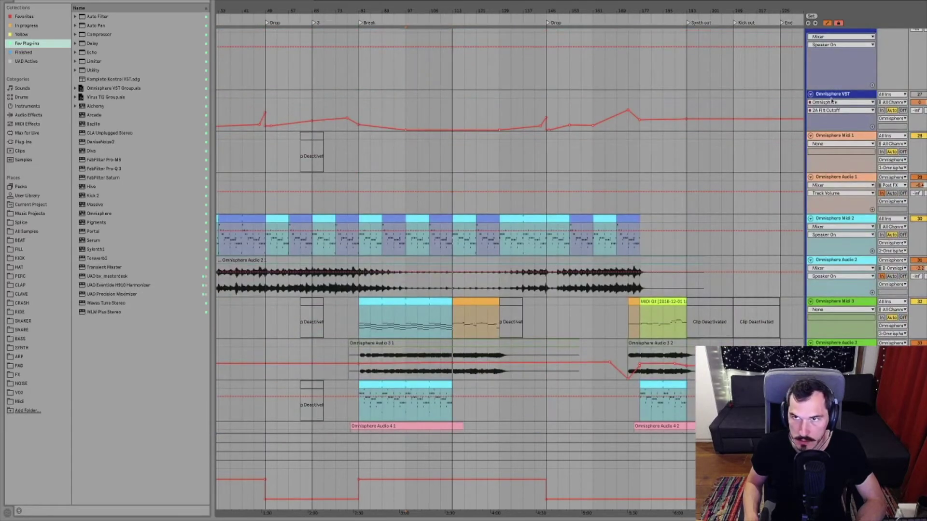
pyautogui.click(833, 94)
pyautogui.hotkey('ctrl', 'alt', 'l')
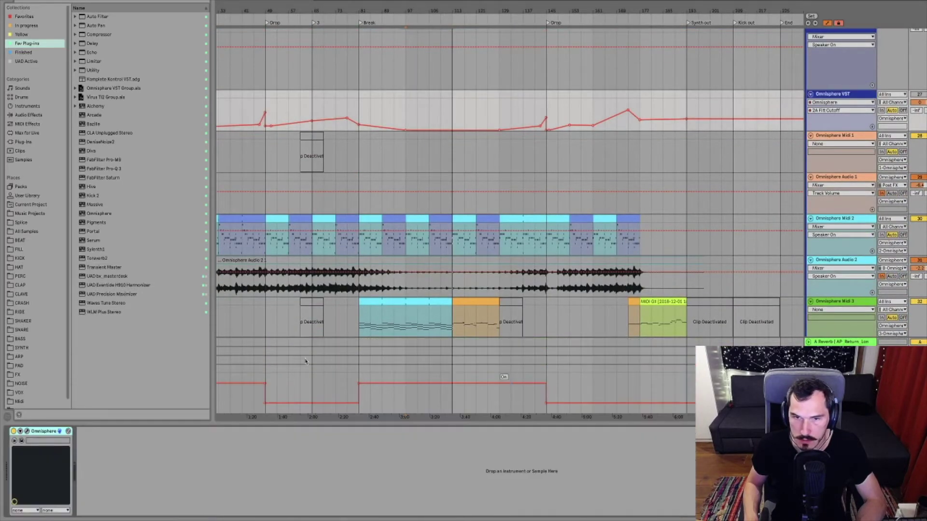
pyautogui.click(27, 432)
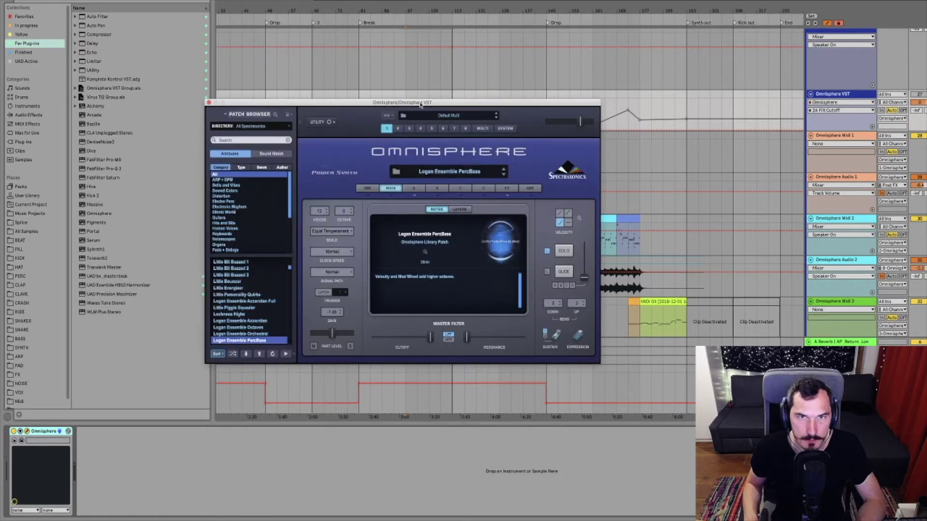
pyautogui.moveTo(420, 104); pyautogui.dragTo(499, 126)
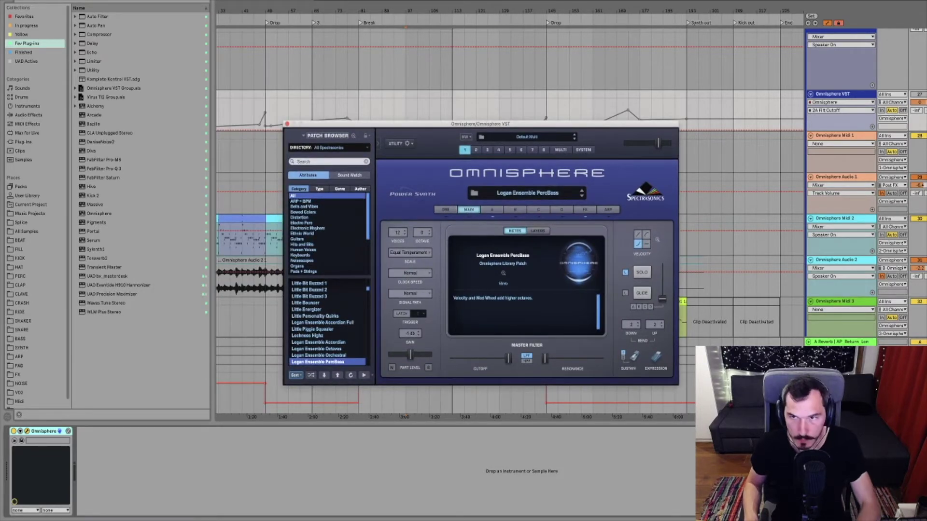
pyautogui.click(532, 150)
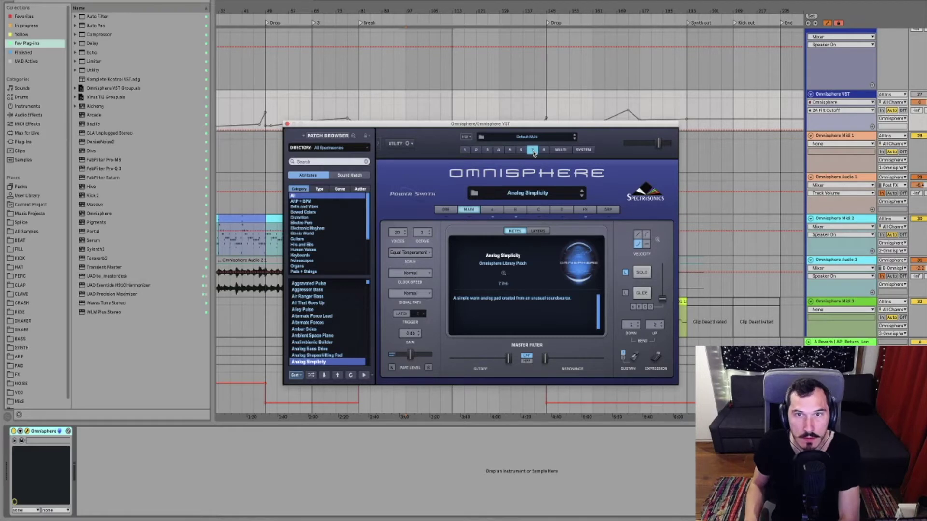
# Adjust the filter cutoff on layer A and layer B of the Analog Simplicity patch
pyautogui.click(500, 212)
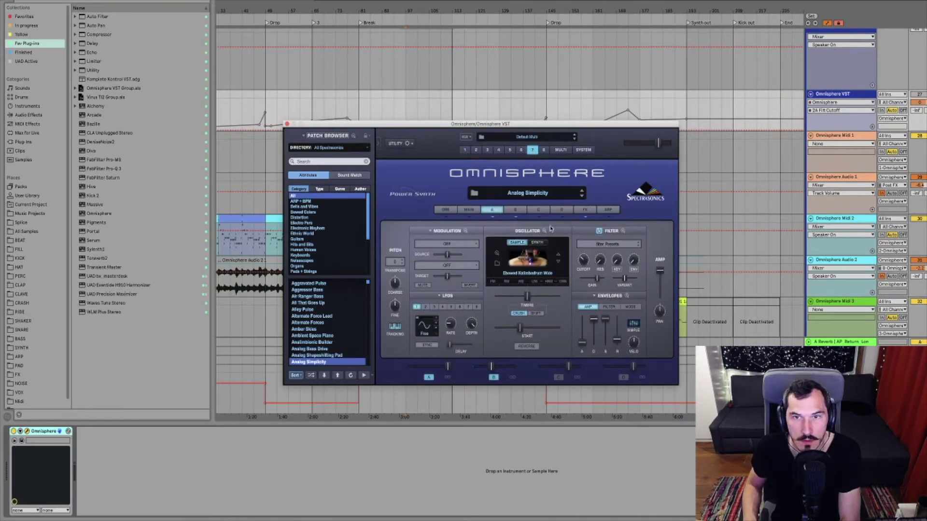
pyautogui.moveTo(585, 259); pyautogui.dragTo(582, 252)
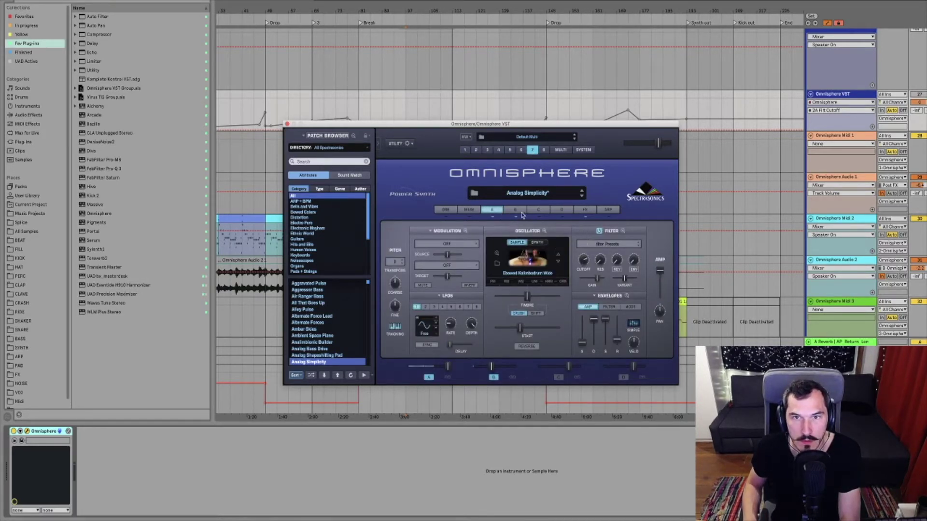
pyautogui.click(520, 211)
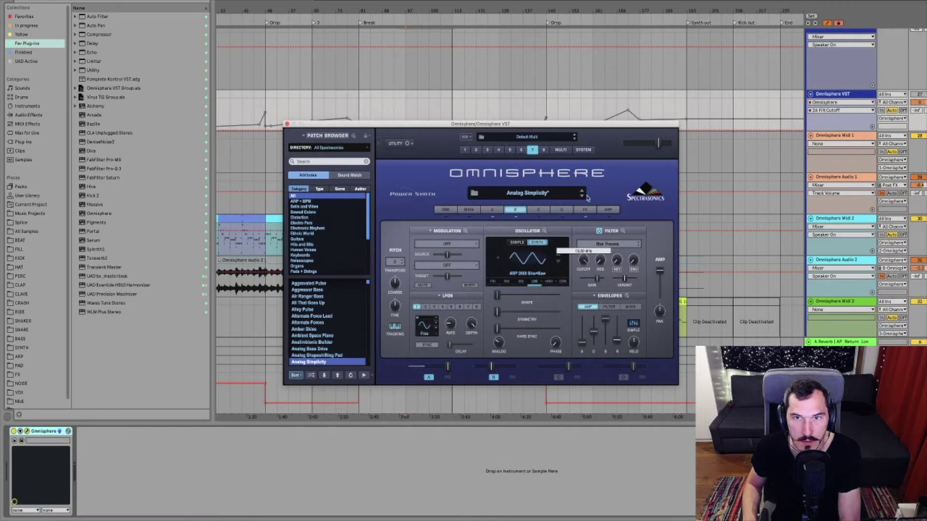
pyautogui.moveTo(589, 254)
pyautogui.mouseDown()
pyautogui.moveTo(586, 272)
pyautogui.moveTo(591, 248)
pyautogui.mouseUp()
pyautogui.click(581, 260)
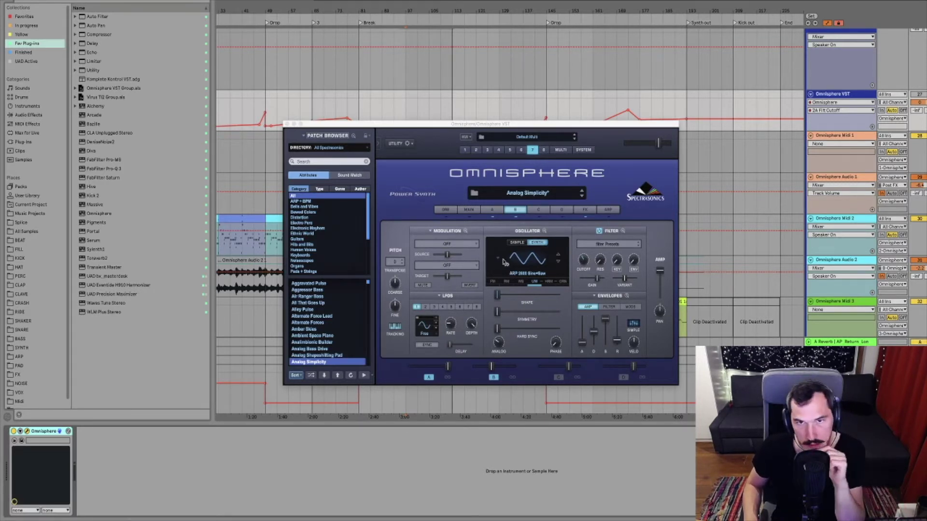
# Examine layer A's soundsource in its zoomed view, and compare the oscillator and filter cutoff settings of layers A and B
pyautogui.click(493, 211)
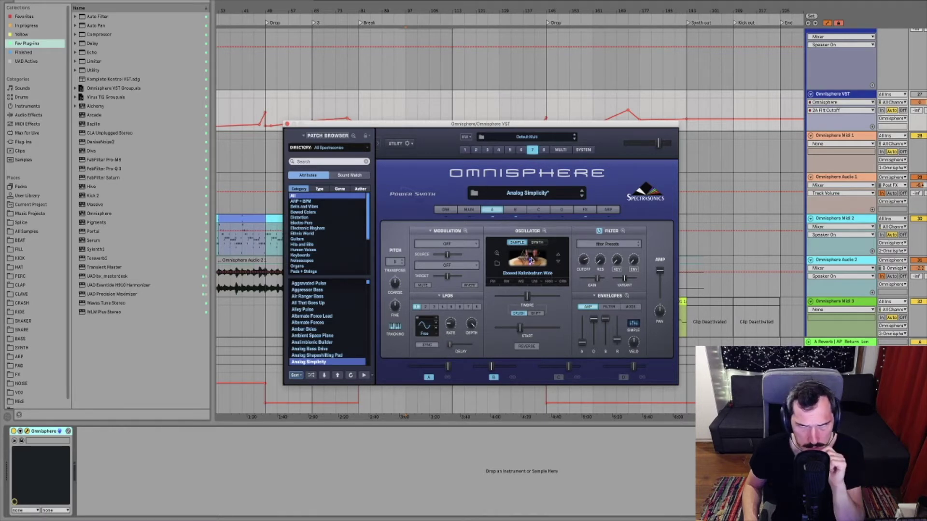
pyautogui.click(498, 256)
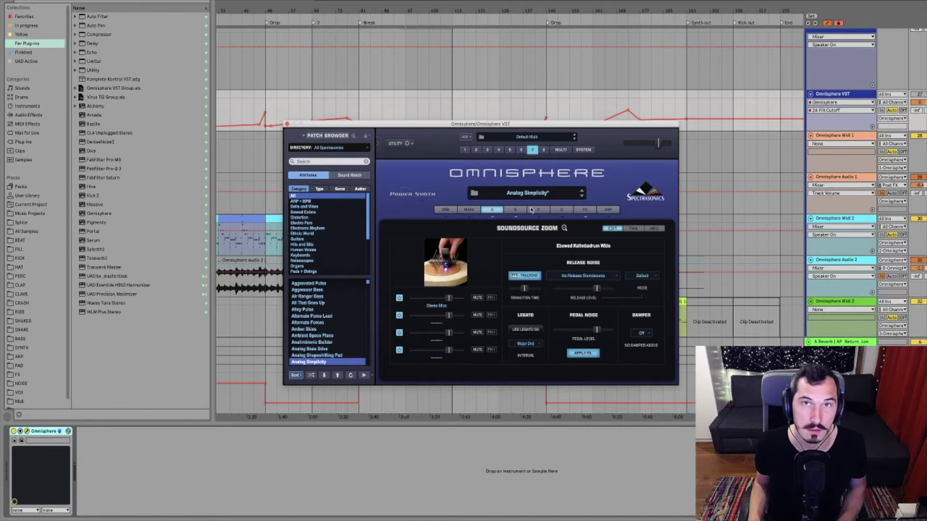
pyautogui.click(516, 211)
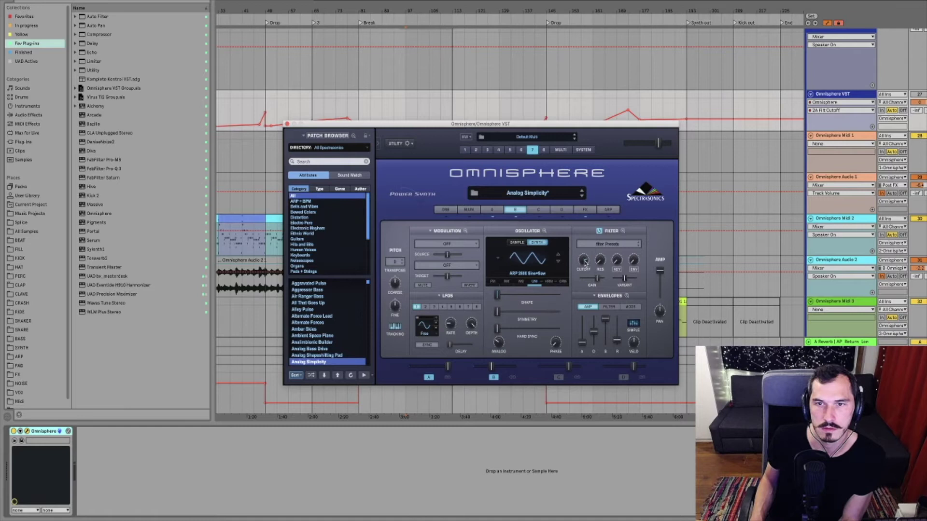
pyautogui.click(493, 211)
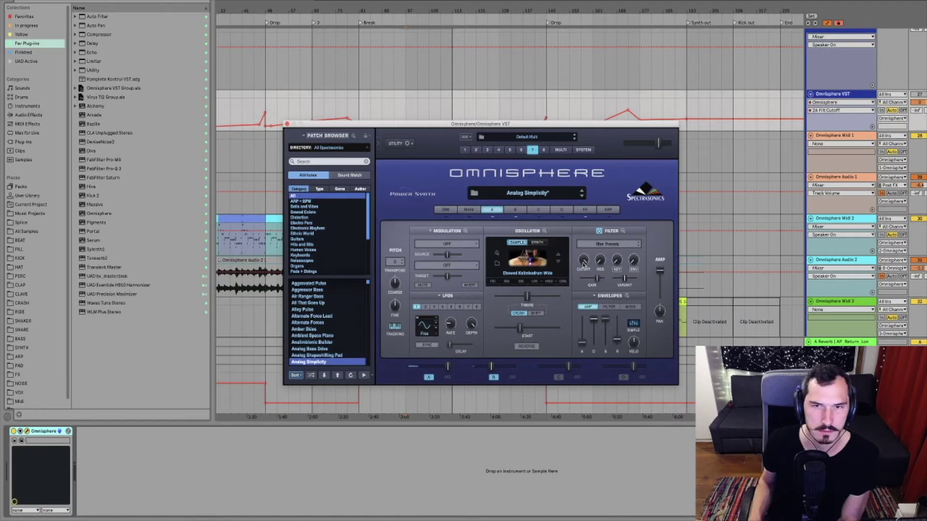
pyautogui.click(516, 211)
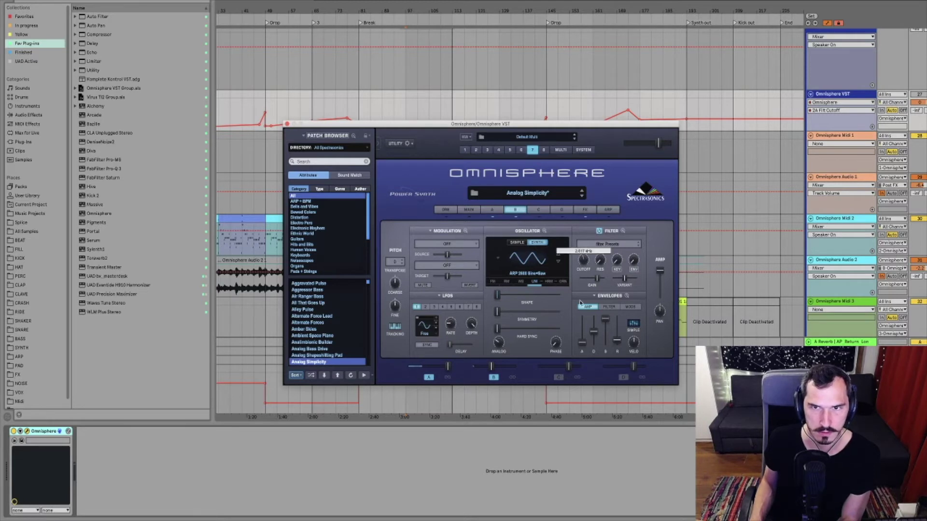
pyautogui.click(492, 210)
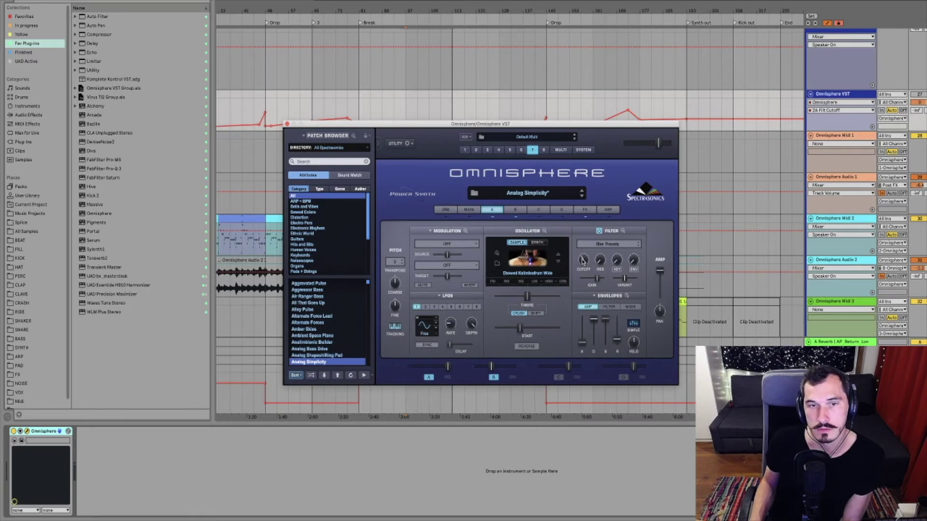
# Close the Omnisphere instrument window and return to the Omnisphere Midi 7 and Omnisphere Audio 7 tracks in the arrangement
pyautogui.click(708, 251)
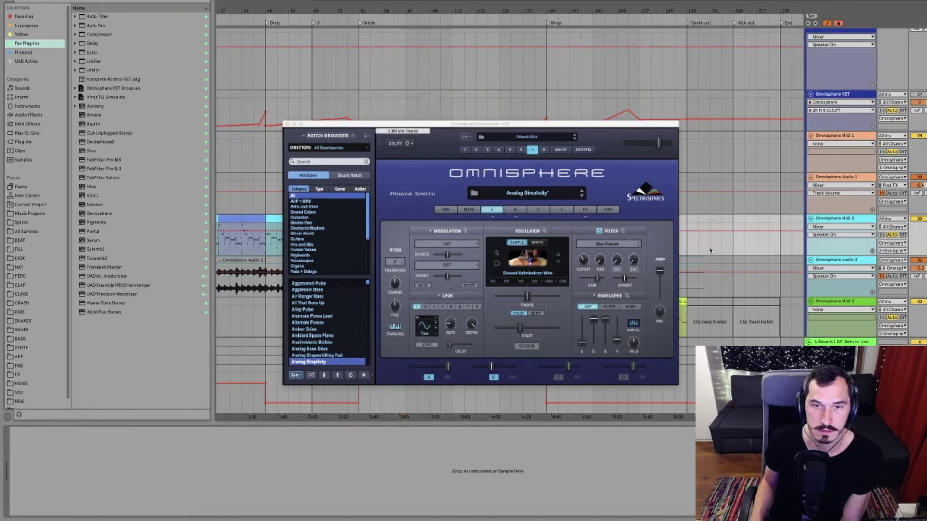
pyautogui.click(262, 289)
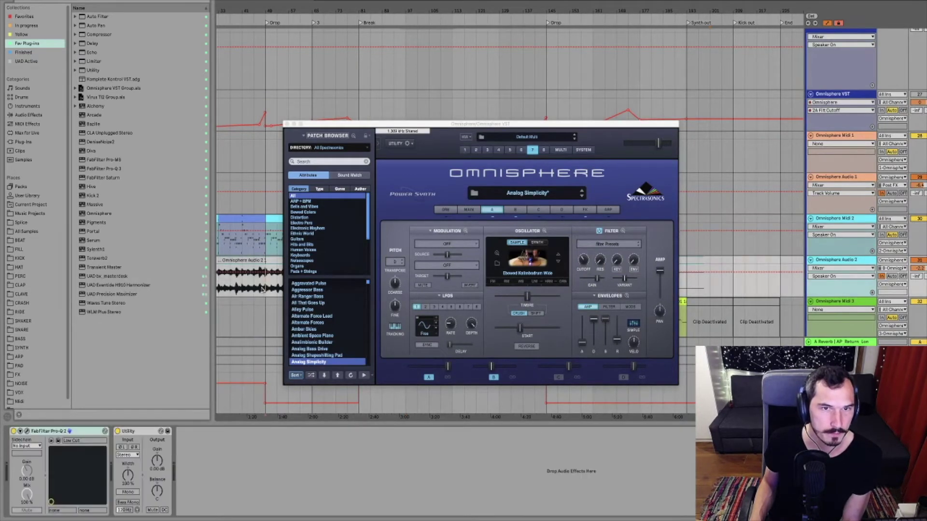
pyautogui.scroll(-5, 464, 89)
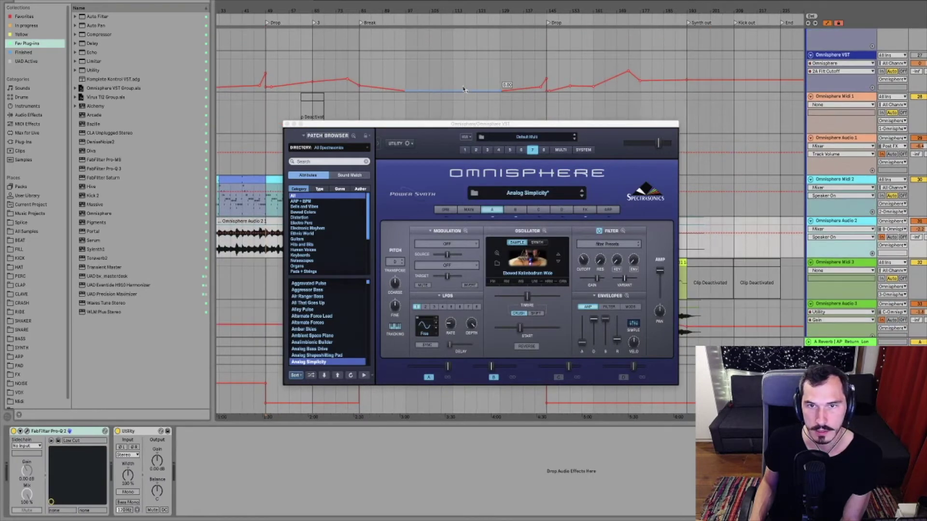
pyautogui.scroll(-12, 465, 91)
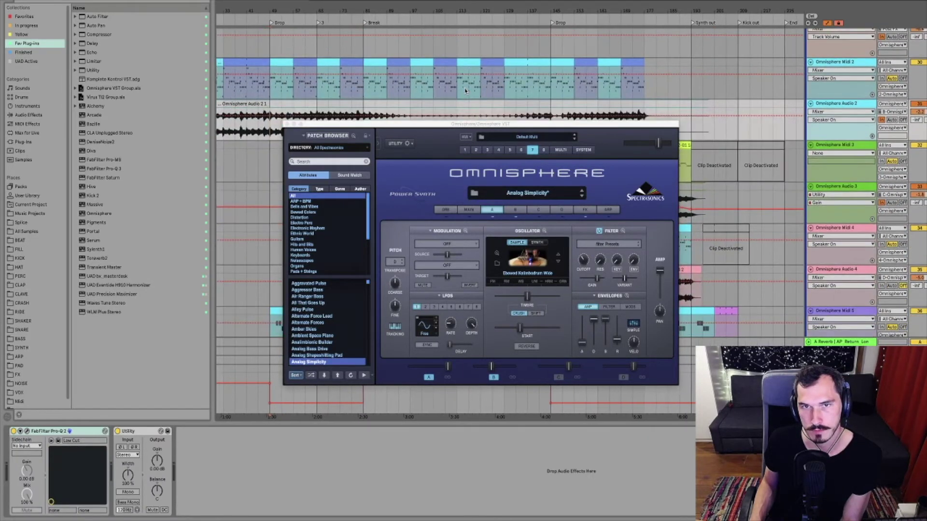
pyautogui.scroll(-4, 466, 90)
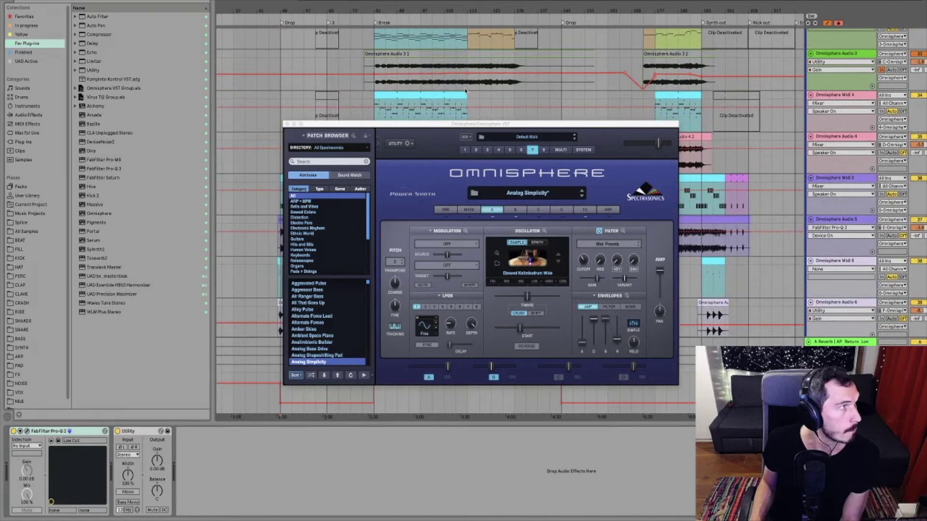
pyautogui.click(285, 124)
pyautogui.scroll(-3, 489, 156)
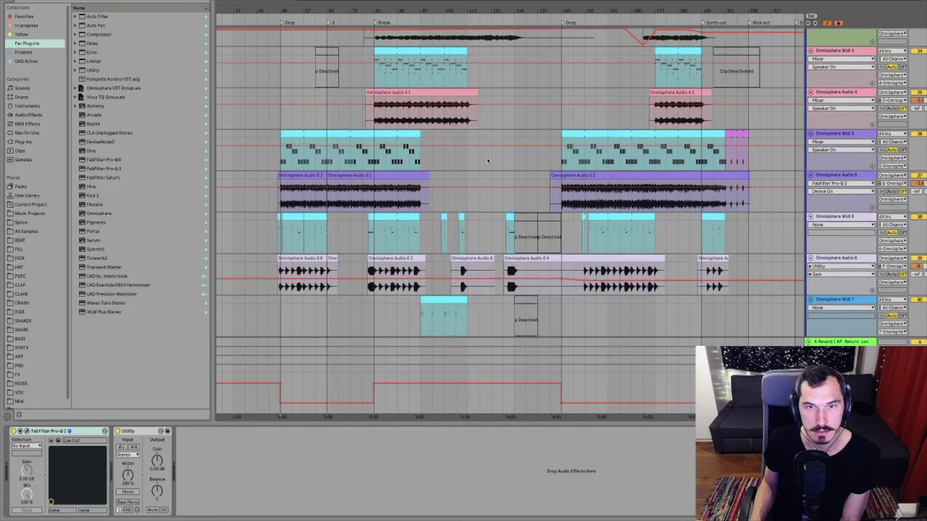
pyautogui.scroll(-1, 488, 161)
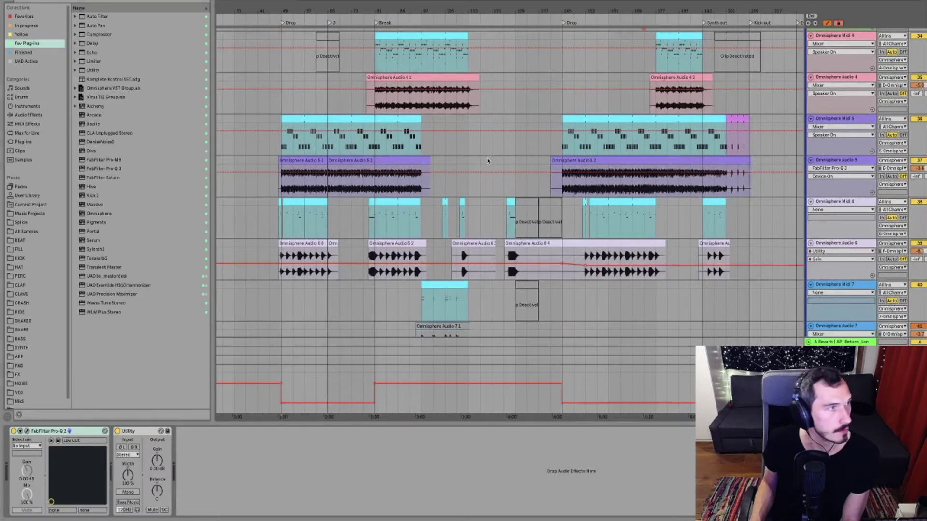
pyautogui.scroll(-1, 487, 161)
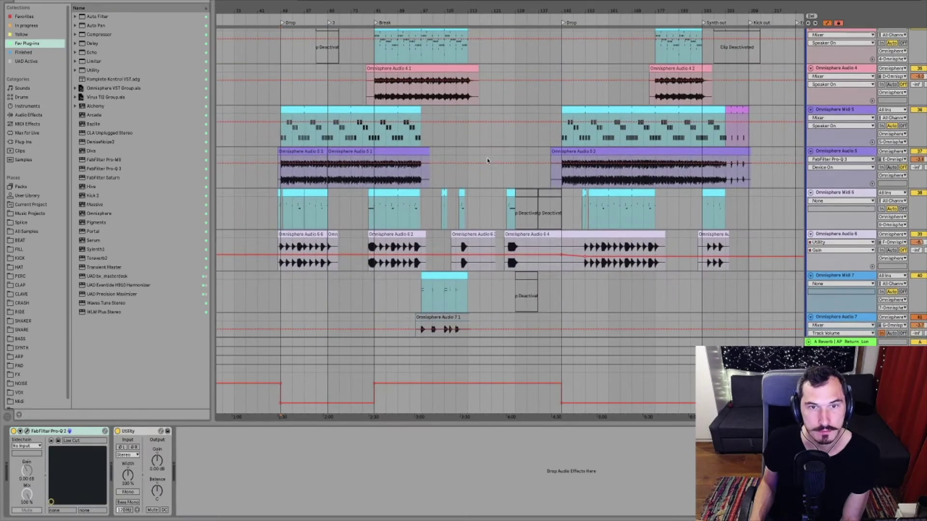
# Bring the Arp Fx Mini V3, Arp Mini V3 and Strings tracks into view and select the Arp Fx Mini V3 track in the break
pyautogui.scroll(-9, 488, 161)
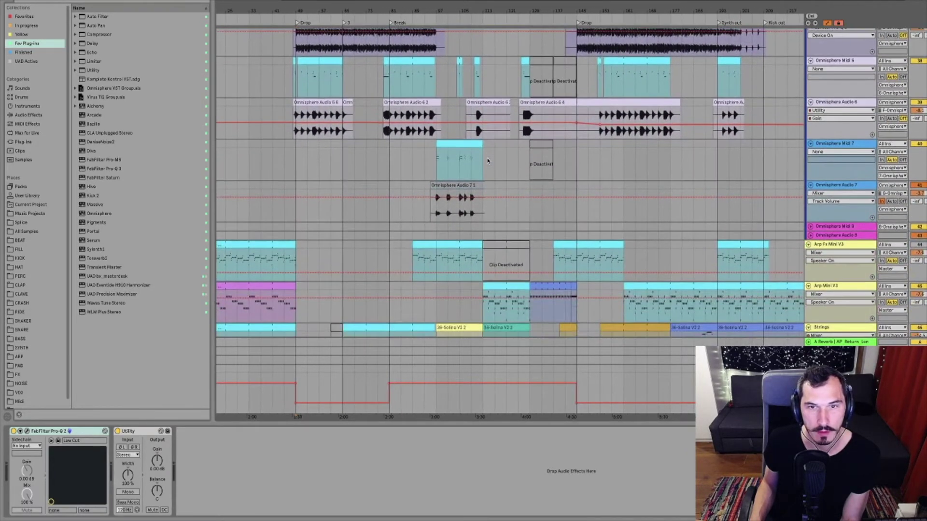
pyautogui.hscroll(2, 488, 160)
pyautogui.scroll(-3, 487, 161)
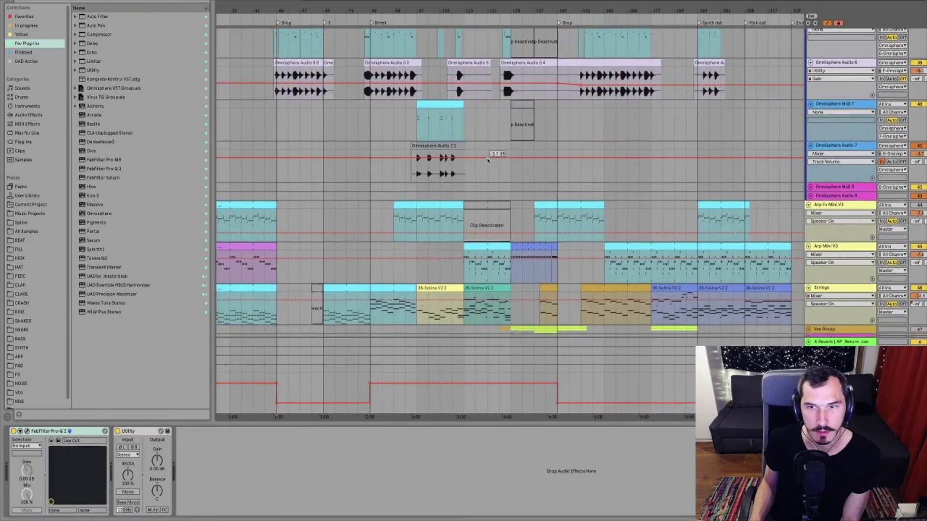
pyautogui.scroll(-3, 488, 161)
pyautogui.hscroll(1, 488, 161)
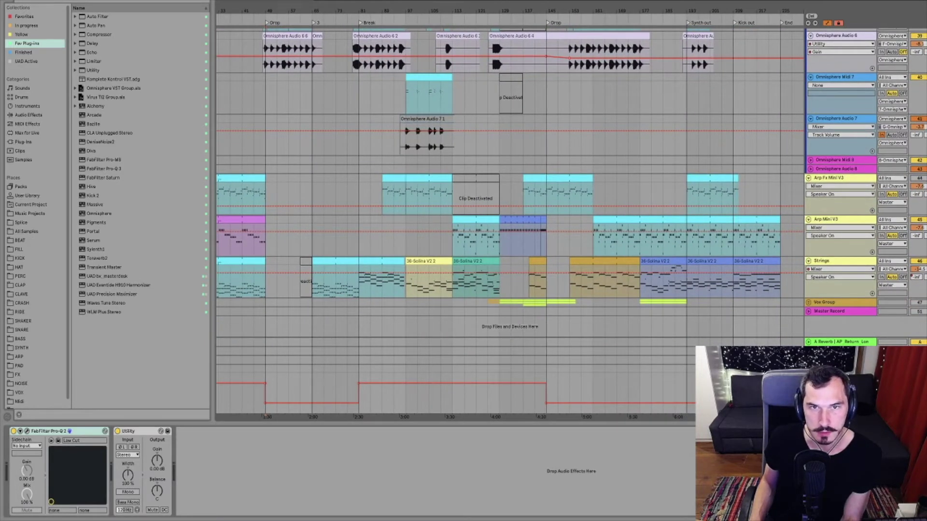
pyautogui.moveTo(475, 15); pyautogui.dragTo(475, 8)
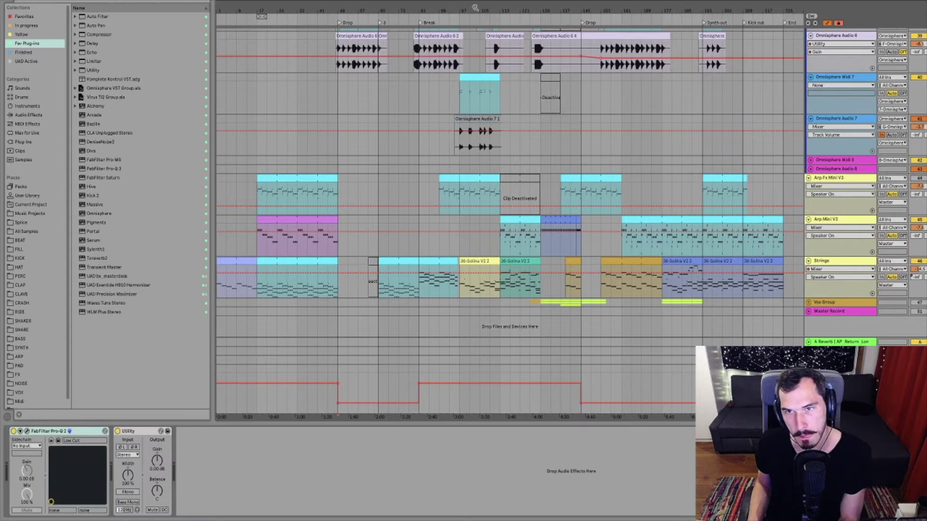
pyautogui.click(469, 151)
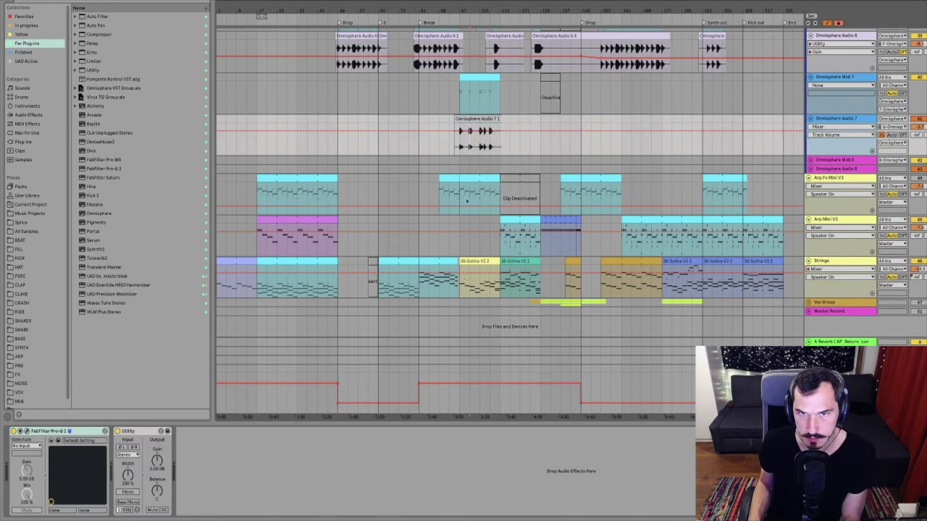
pyautogui.click(473, 179)
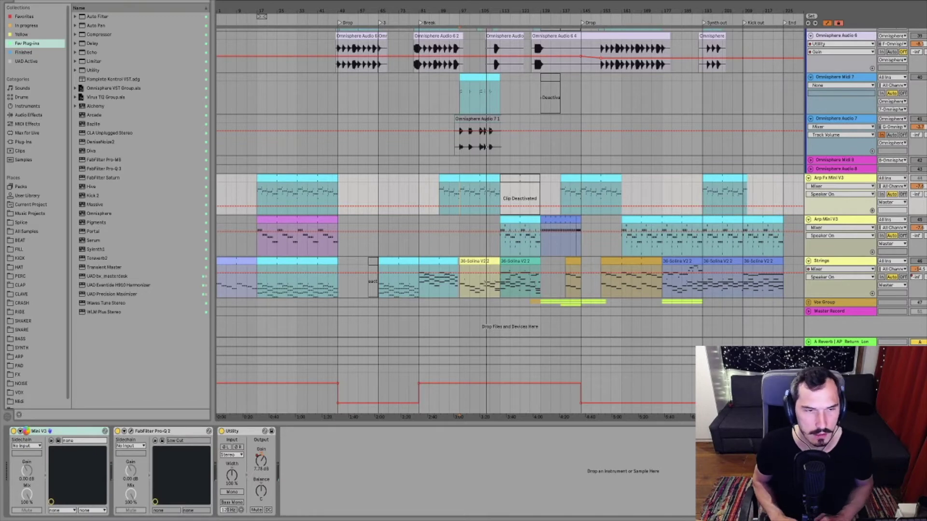
# Open the Mini V3 instrument on the Arp Fx Mini V3 track to view its Ambient Arpg patch, and close its window
pyautogui.click(26, 431)
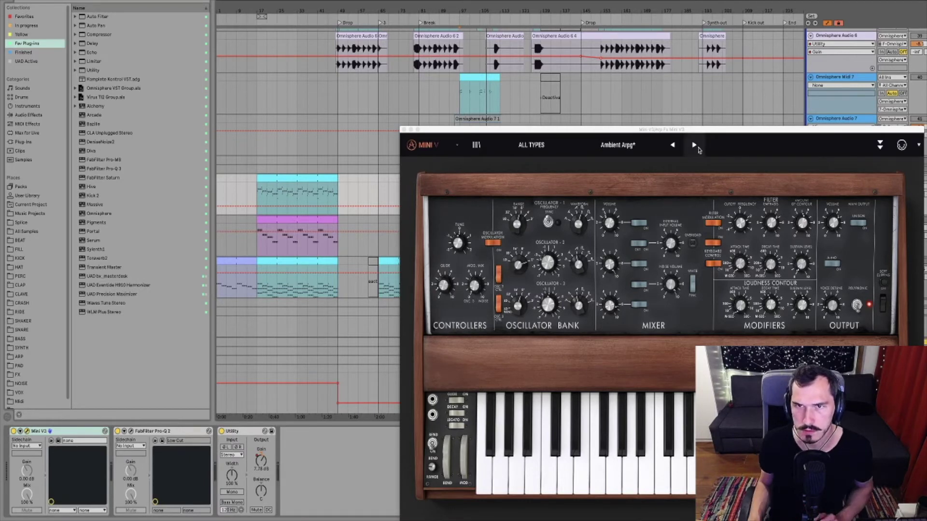
pyautogui.moveTo(690, 130); pyautogui.dragTo(530, 59)
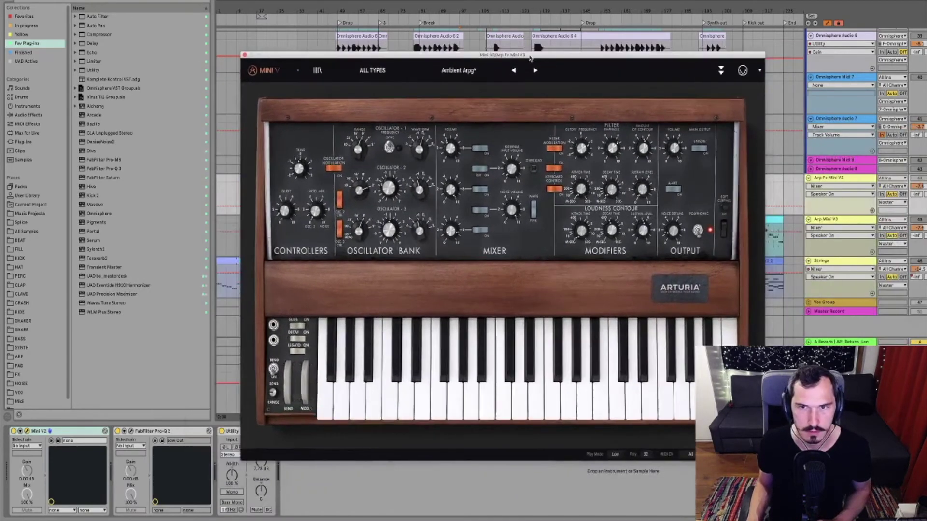
pyautogui.moveTo(596, 59); pyautogui.dragTo(593, 67)
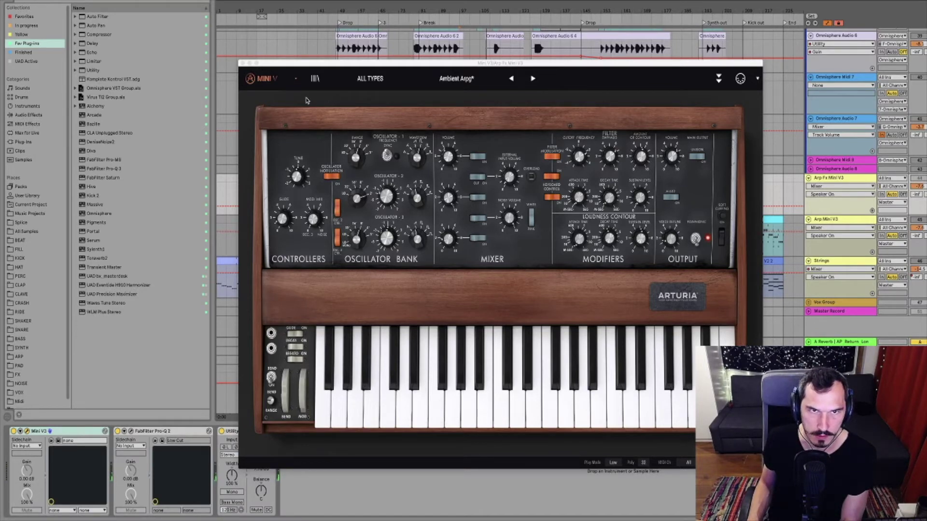
pyautogui.click(243, 64)
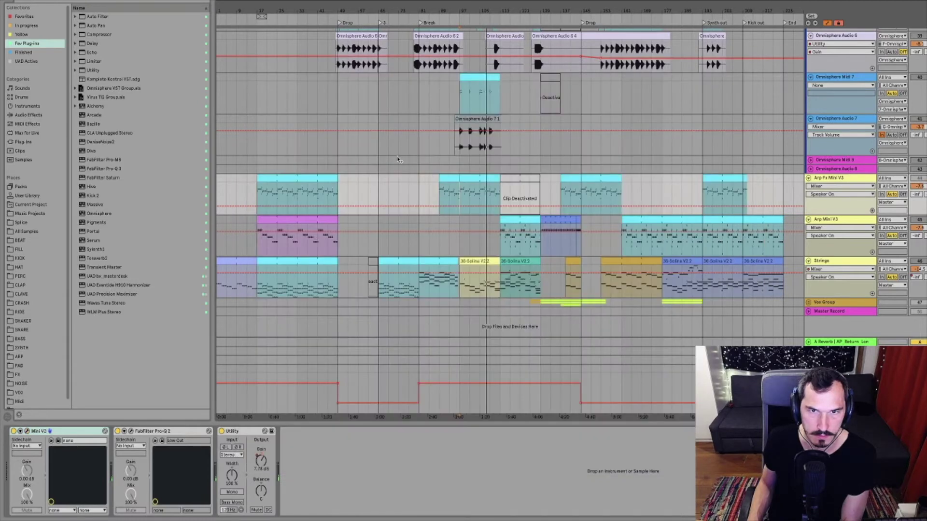
# Open the Arp Fx Mini V3 break clip in the piano roll and play its arpeggio notes
pyautogui.doubleClick(467, 184)
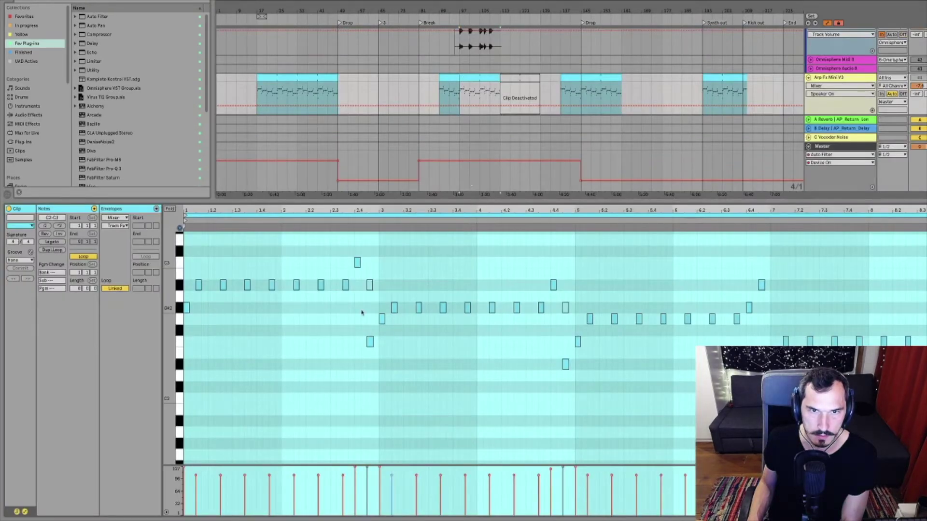
pyautogui.click(307, 315)
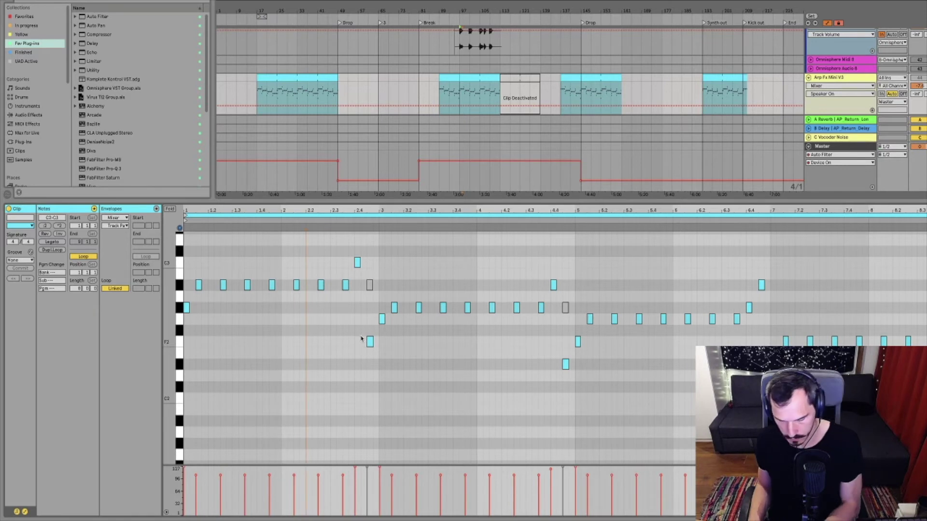
pyautogui.press('space')
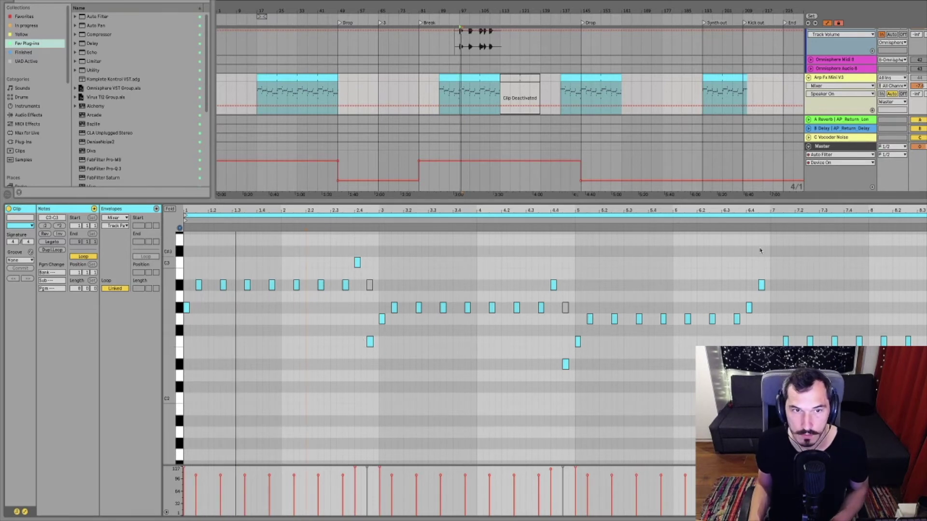
# Return to the track's devices, unfold the Mini V3 parameters and show the CutOff automation on the Arp Fx Mini V3 track
pyautogui.hotkey('shift', 'Tab')
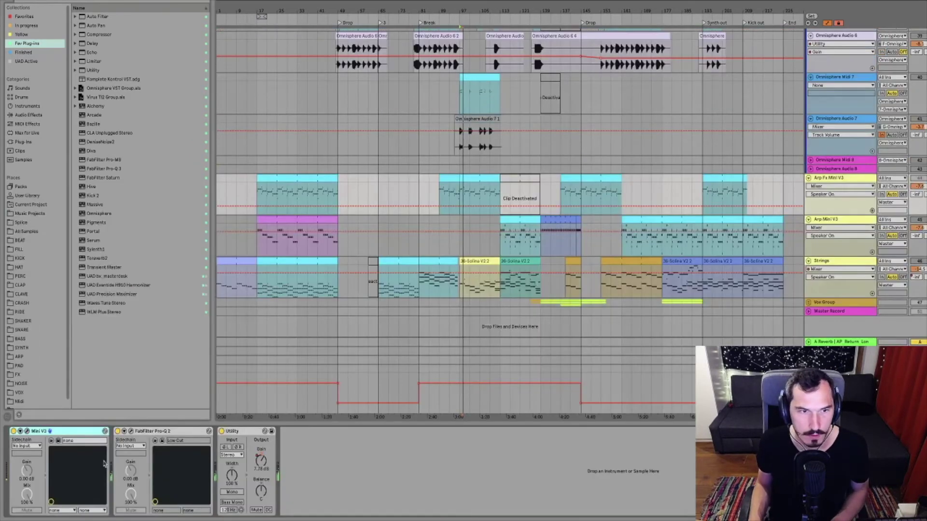
pyautogui.click(20, 432)
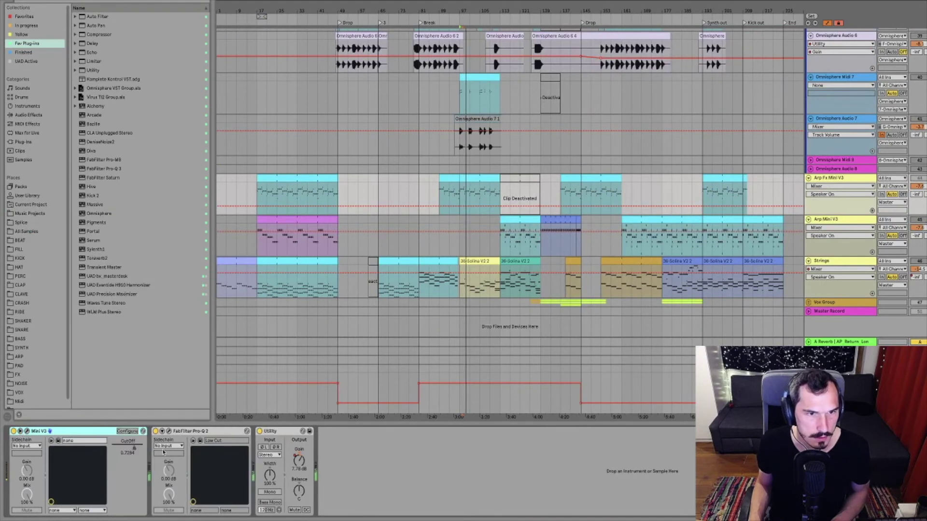
pyautogui.rightClick(132, 450)
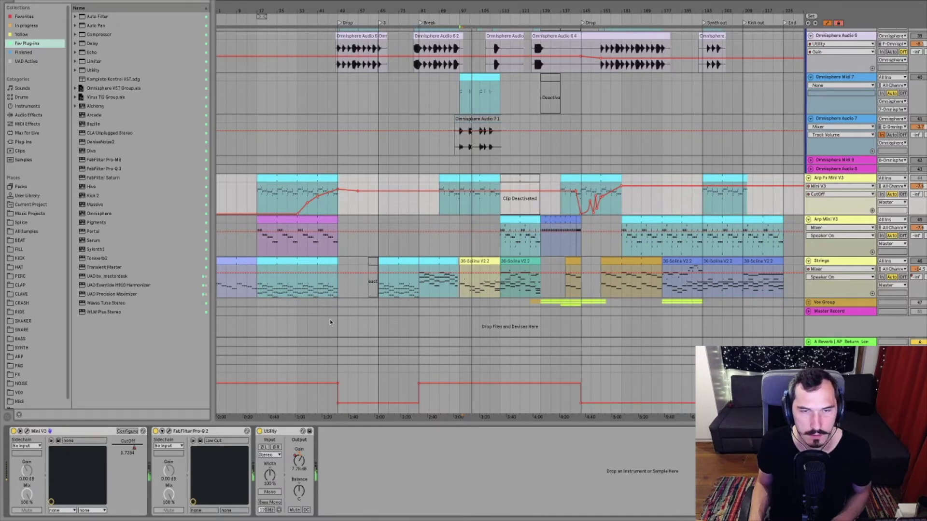
# Reopen the Mini V3 instrument with its advanced section expanded and display the Cutoff curve in the Motion Recorder
pyautogui.press('super+alt+p')
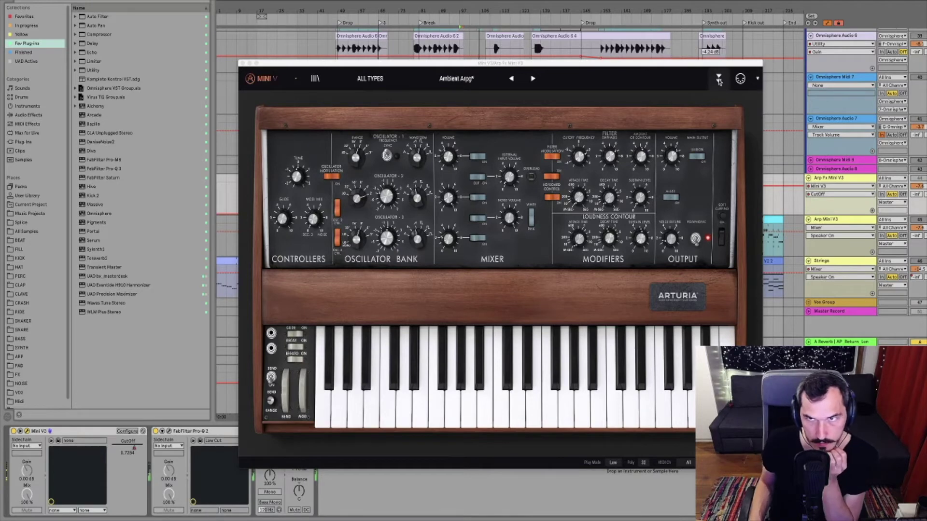
pyautogui.click(719, 80)
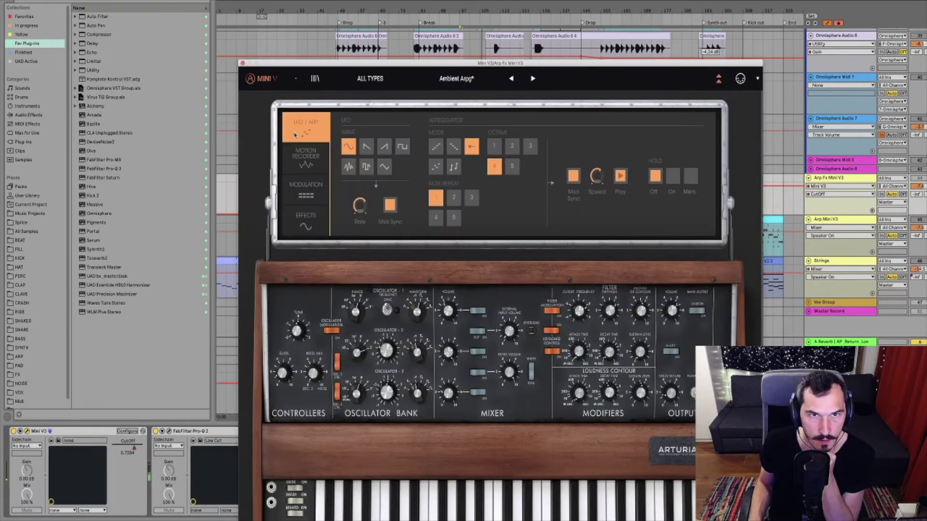
pyautogui.click(303, 163)
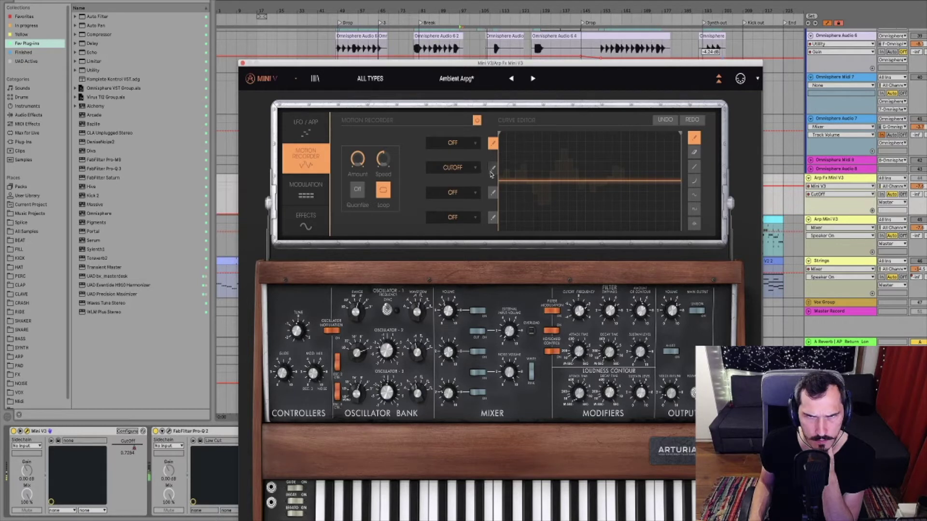
pyautogui.click(492, 169)
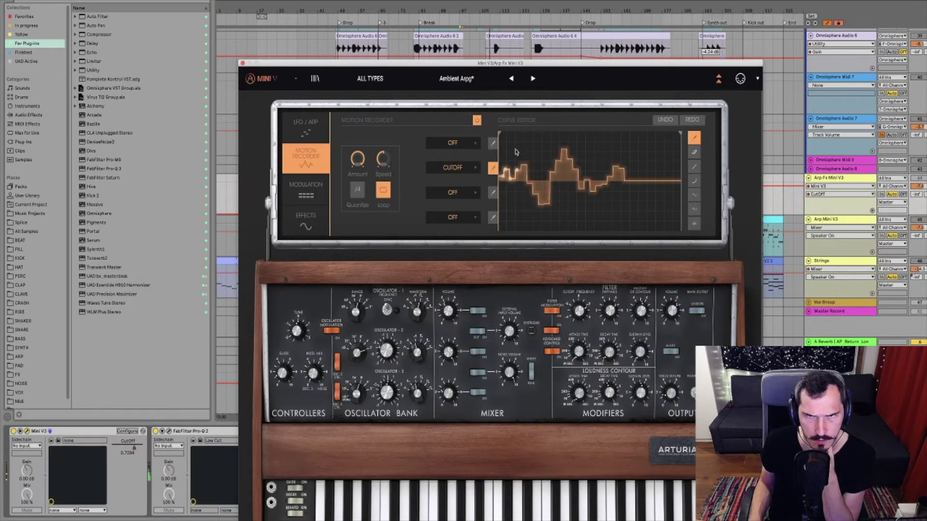
pyautogui.moveTo(509, 174); pyautogui.dragTo(532, 178)
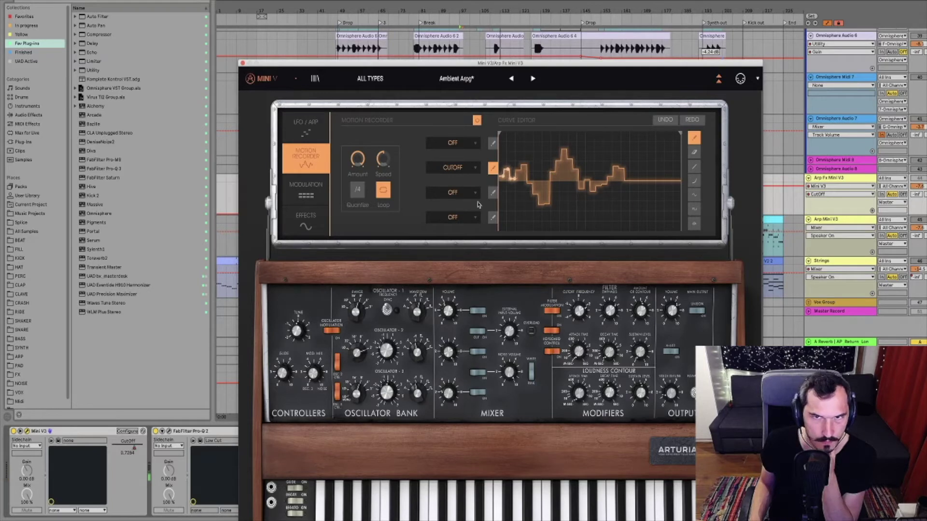
# Examine the Mini V3 modulation matrix, with the instrument window moved so the whole synth fits on screen
pyautogui.click(306, 193)
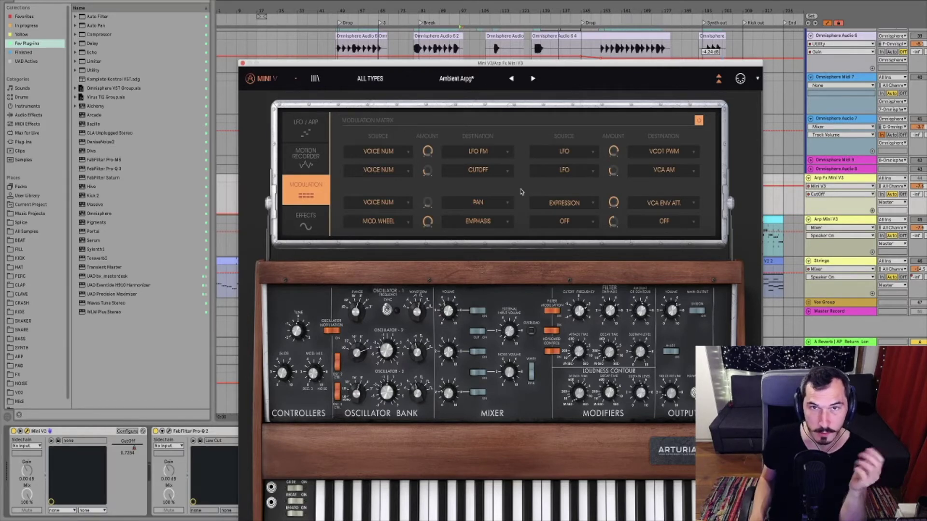
pyautogui.moveTo(479, 64); pyautogui.dragTo(464, 38)
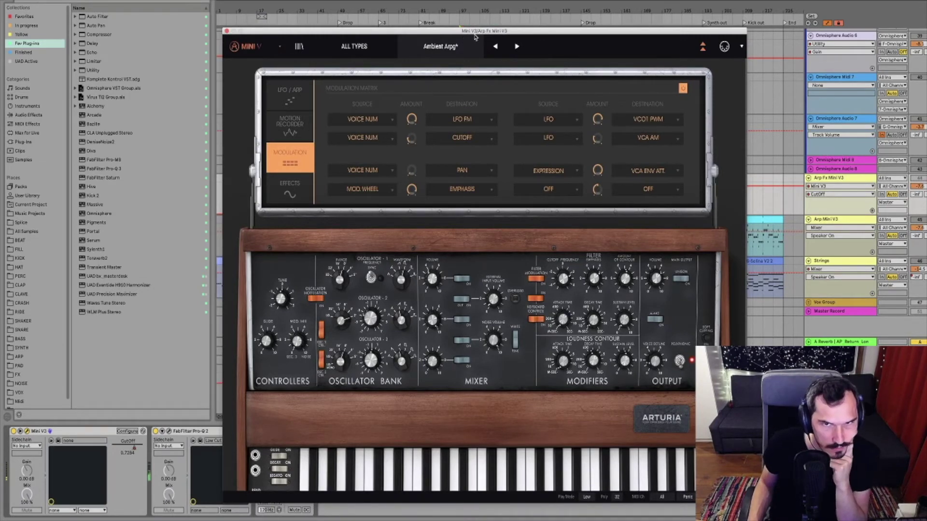
pyautogui.moveTo(474, 36); pyautogui.dragTo(471, 15)
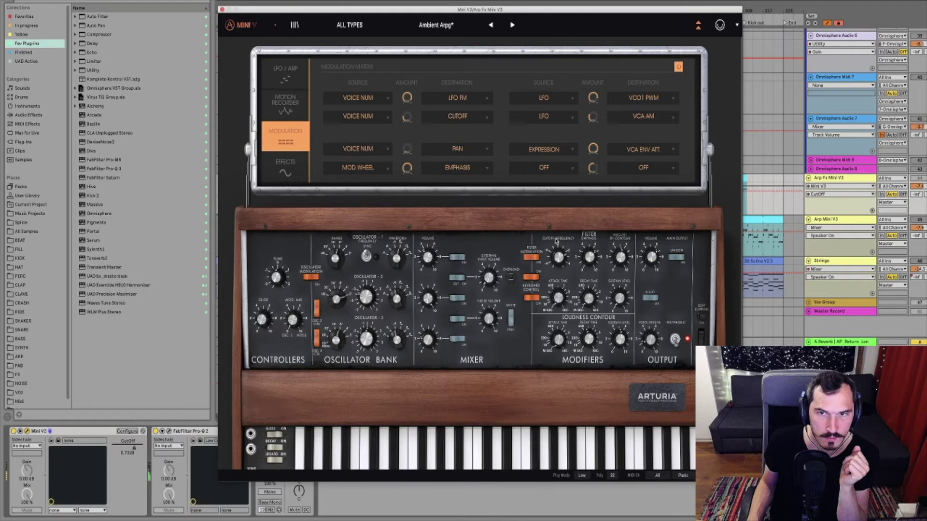
# Show the Mini V3 effects and audition the chorus dry/wet mix at settings up to about 95% wet
pyautogui.click(280, 169)
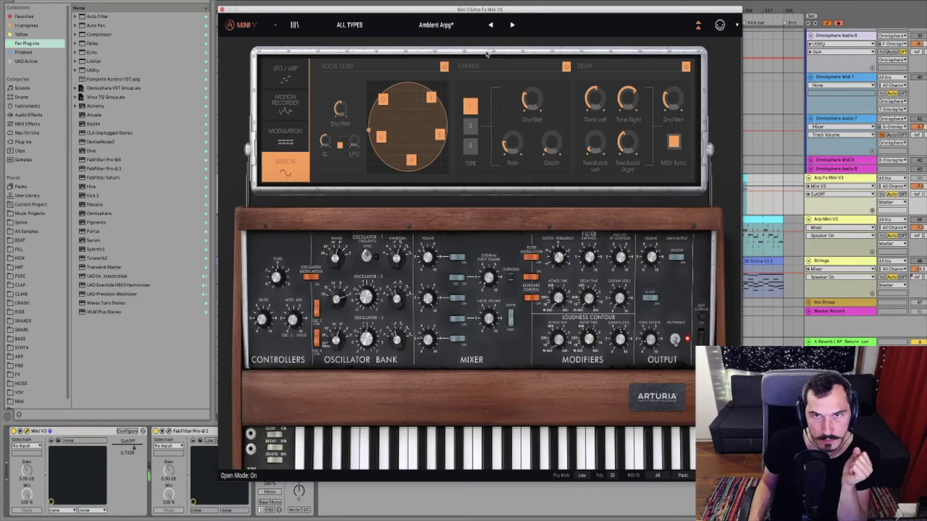
pyautogui.click(526, 95)
pyautogui.moveTo(526, 95); pyautogui.dragTo(528, 86)
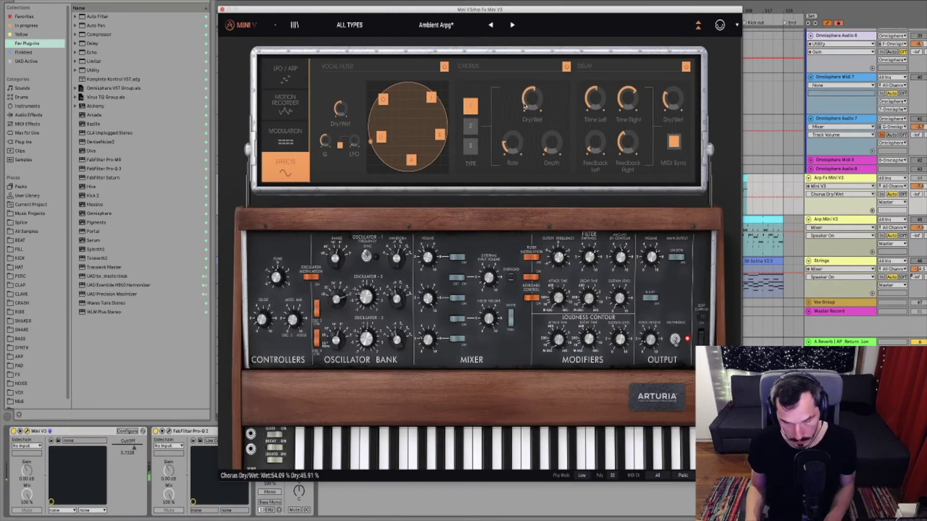
pyautogui.moveTo(524, 117); pyautogui.dragTo(526, 67)
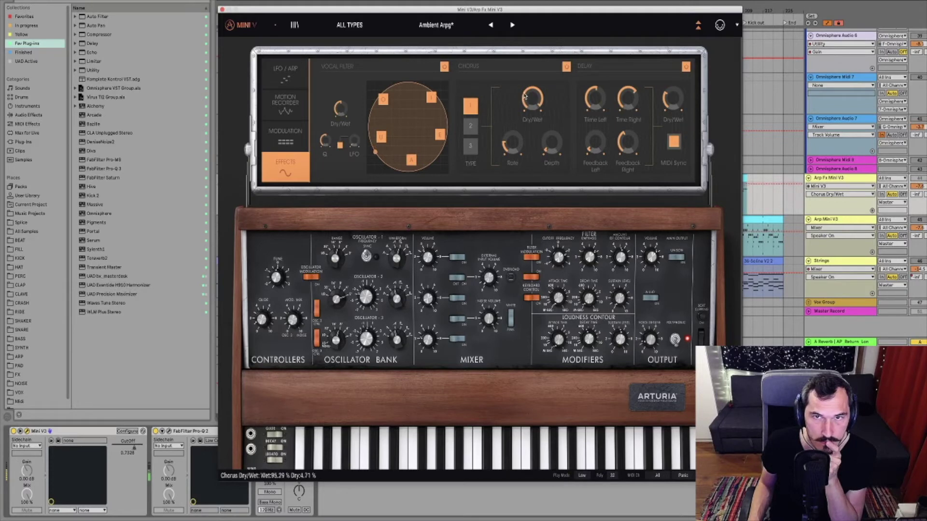
pyautogui.moveTo(522, 108); pyautogui.dragTo(524, 99)
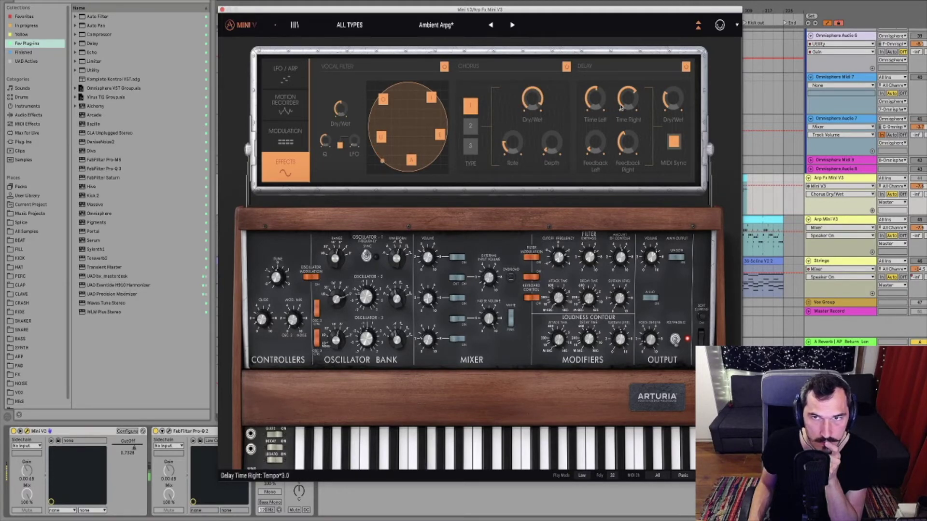
# Lower the chorus dry/wet mix of the Mini V3 to a mostly dry setting
pyautogui.moveTo(672, 100)
pyautogui.mouseDown()
pyautogui.moveTo(673, 29)
pyautogui.moveTo(667, 109)
pyautogui.mouseUp()
pyautogui.click(533, 99)
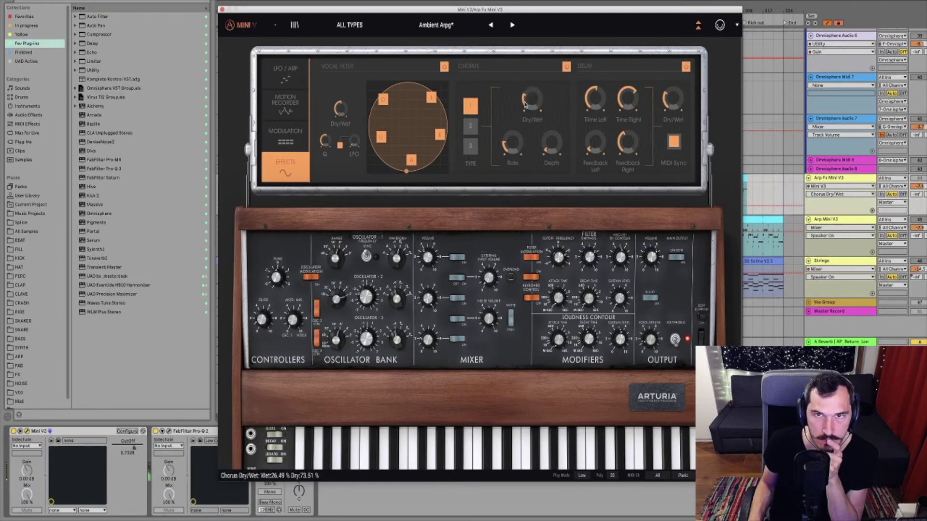
pyautogui.moveTo(531, 99); pyautogui.dragTo(526, 113)
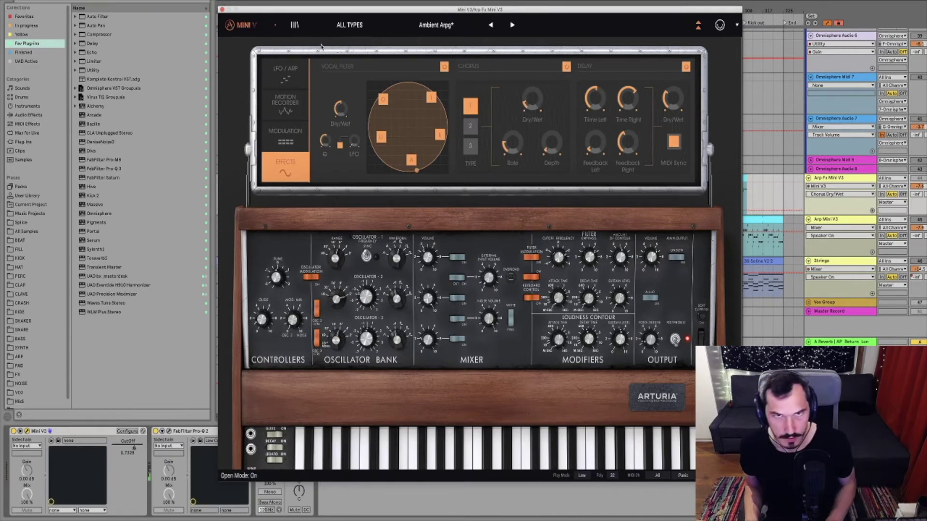
# Collapse the advanced section of the Mini V3 and close the instrument window
pyautogui.moveTo(254, 9); pyautogui.dragTo(261, 5)
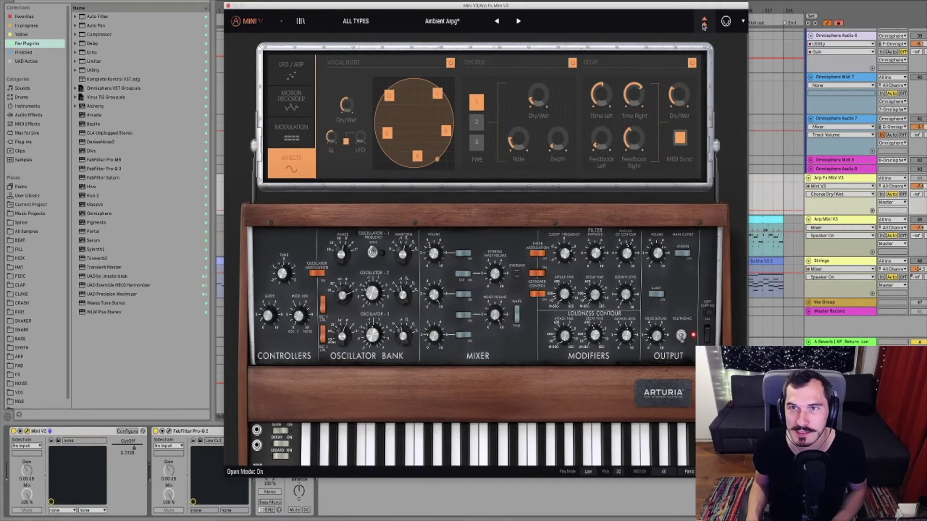
pyautogui.click(704, 21)
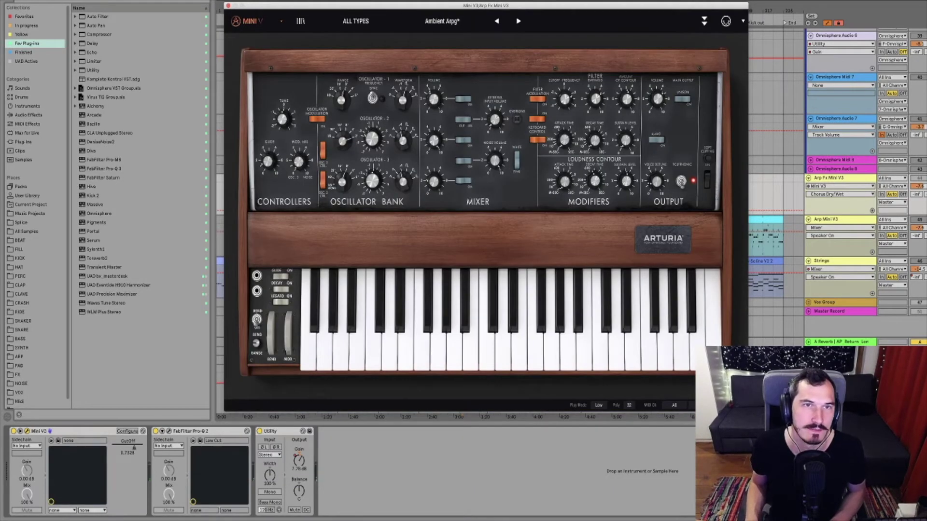
pyautogui.click(228, 5)
# Select the Arp Fx Mini V3 clips in the break and in the intro, and place the cursor midway through the intro clips
pyautogui.click(486, 199)
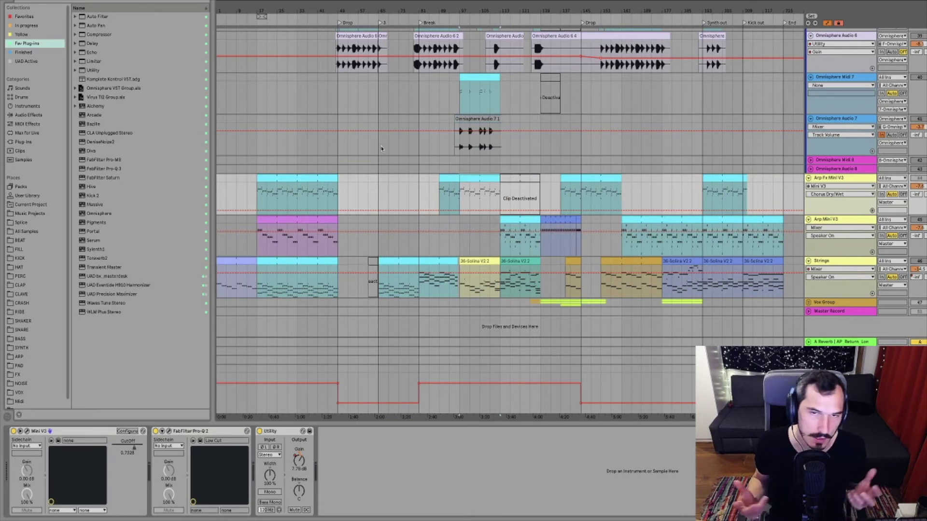
pyautogui.click(272, 179)
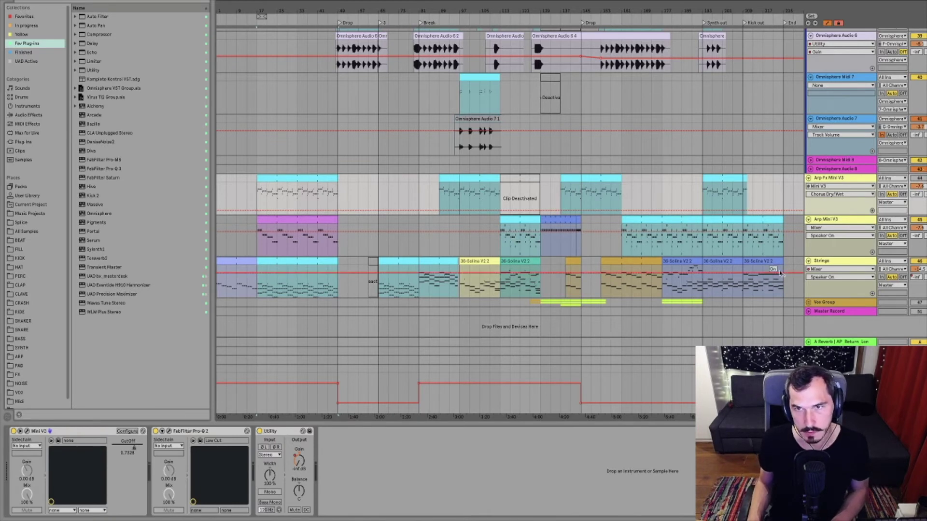
pyautogui.click(298, 193)
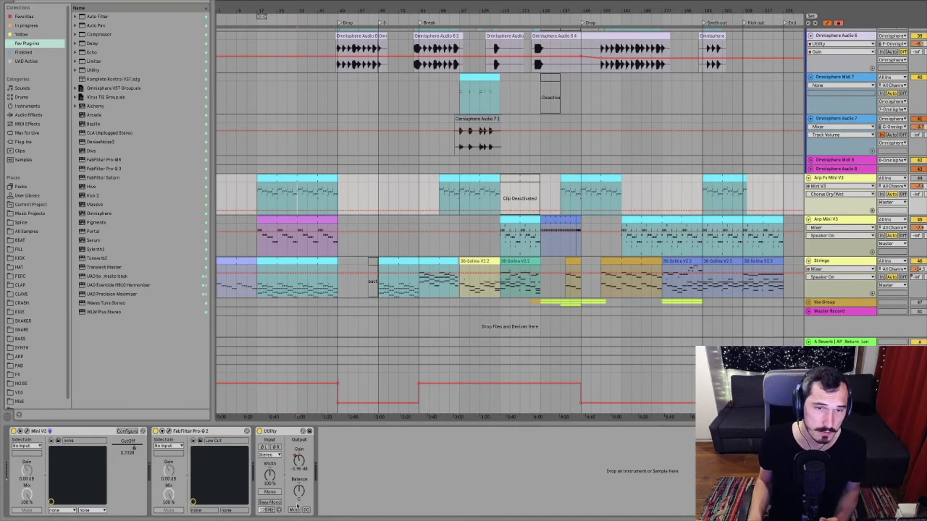
# Show the Utility gain automation of the Arp Fx Mini V3 track, and toggle the track's activator while auditioning it
pyautogui.rightClick(301, 466)
pyautogui.click(328, 477)
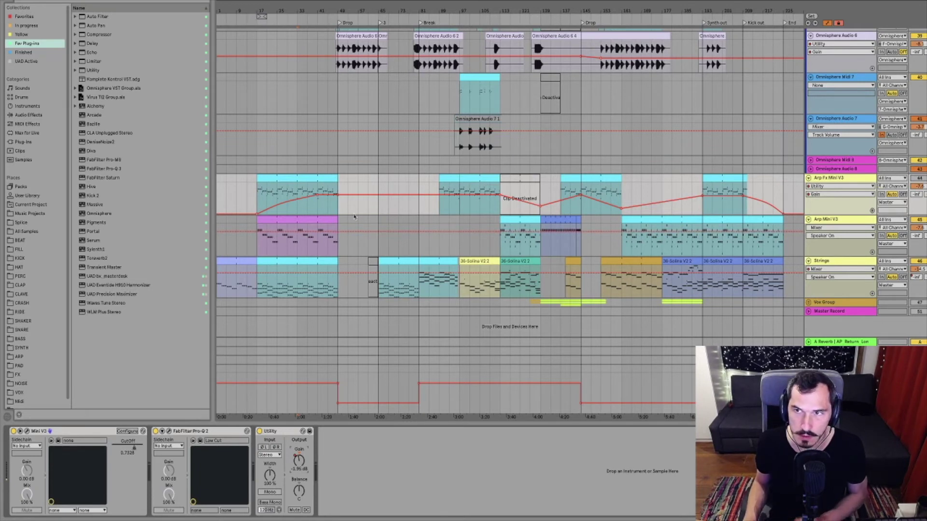
pyautogui.click(921, 180)
pyautogui.press('space')
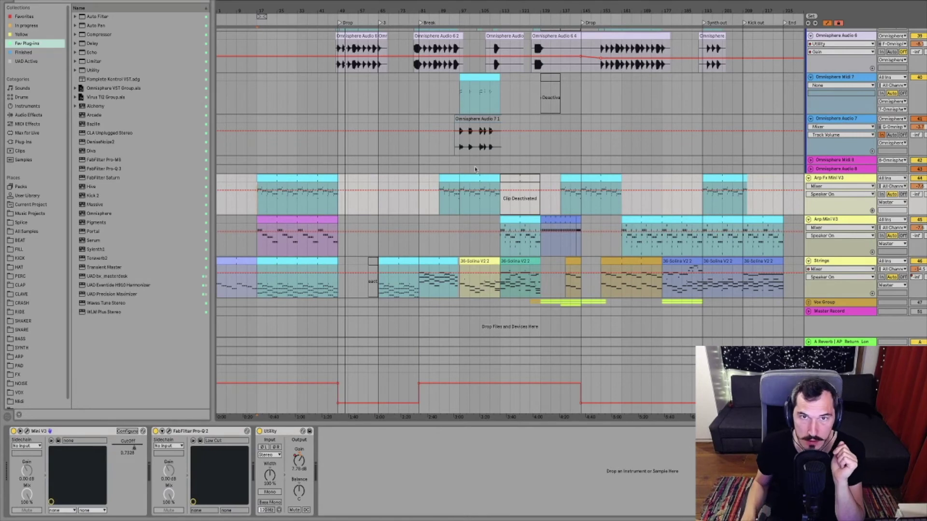
# Examine the percussion, snare roll, white noise and Omnisphere tracks around the drops and the break, returning to the Arp Fx Mini V3 track
pyautogui.scroll(15, 475, 169)
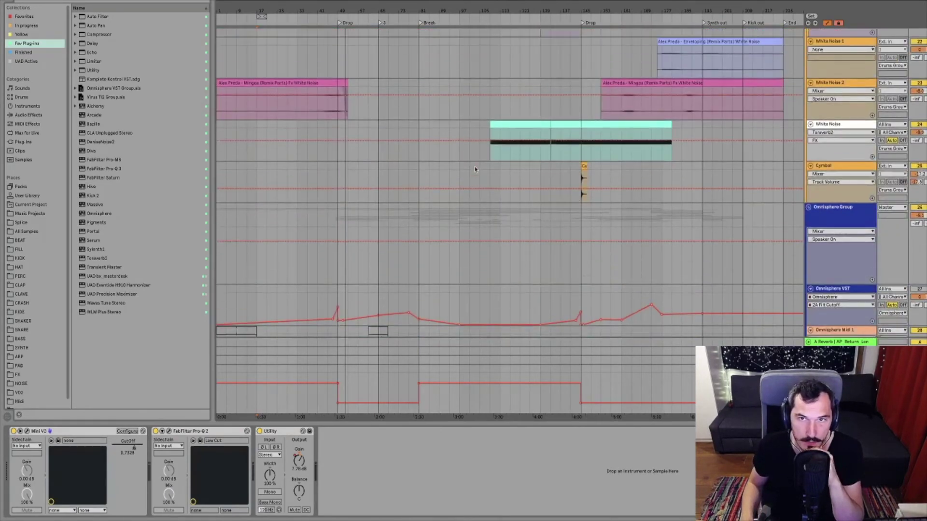
pyautogui.scroll(5, 476, 169)
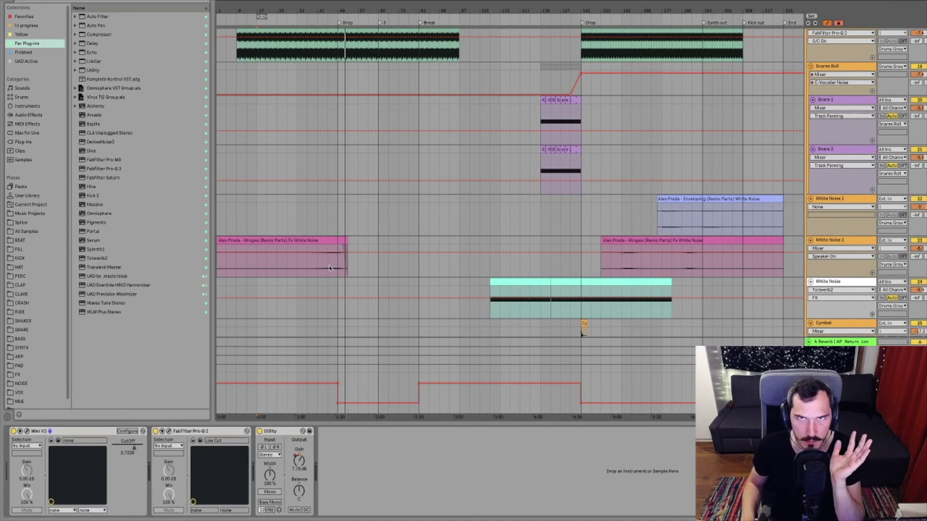
pyautogui.scroll(-3, 389, 299)
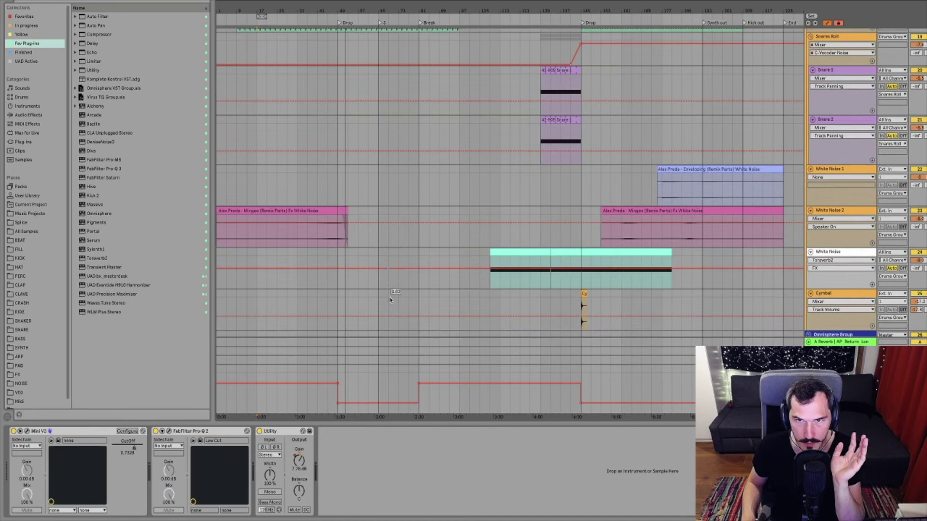
pyautogui.scroll(-2, 581, 251)
pyautogui.scroll(3, 582, 193)
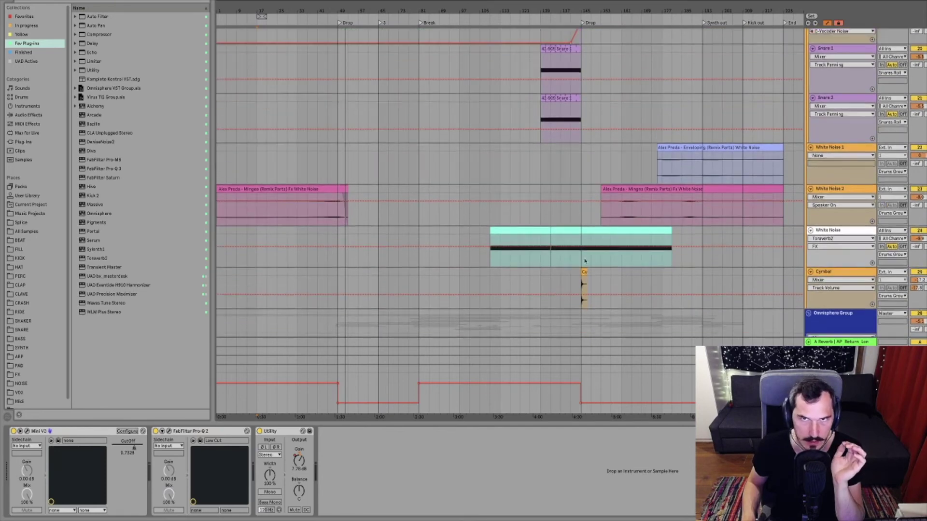
pyautogui.scroll(12, 555, 270)
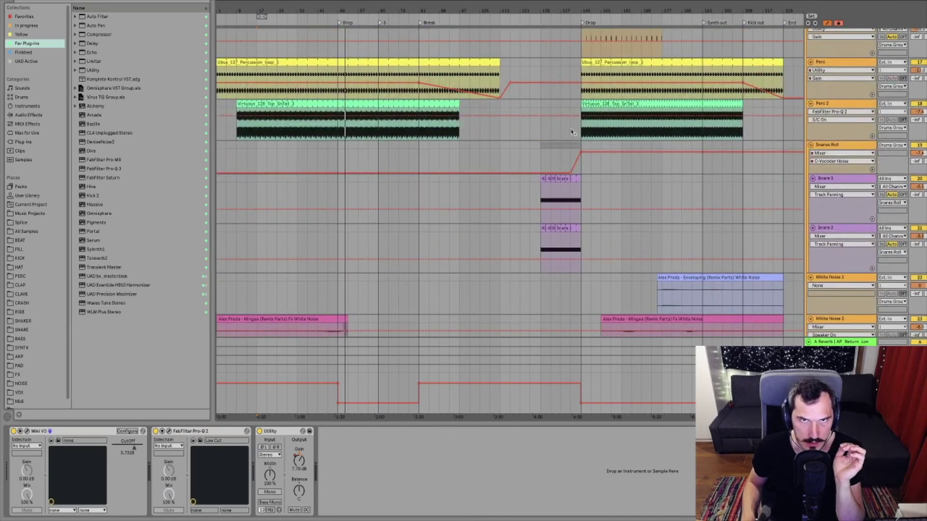
pyautogui.scroll(-7, 556, 269)
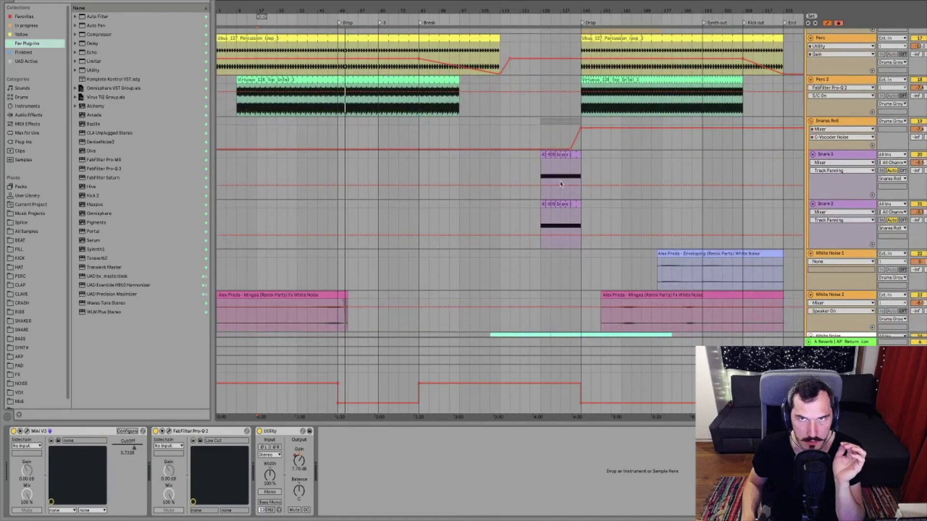
pyautogui.scroll(-15, 562, 182)
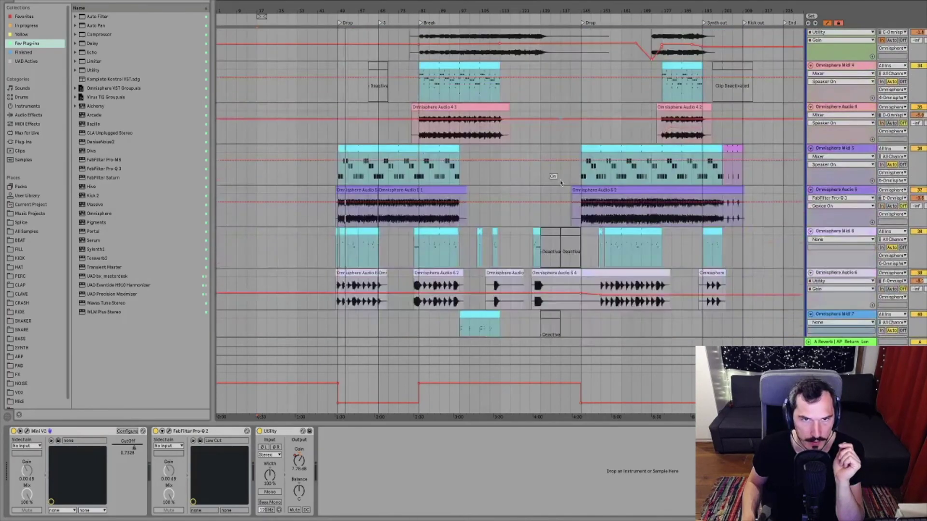
pyautogui.scroll(-4, 562, 182)
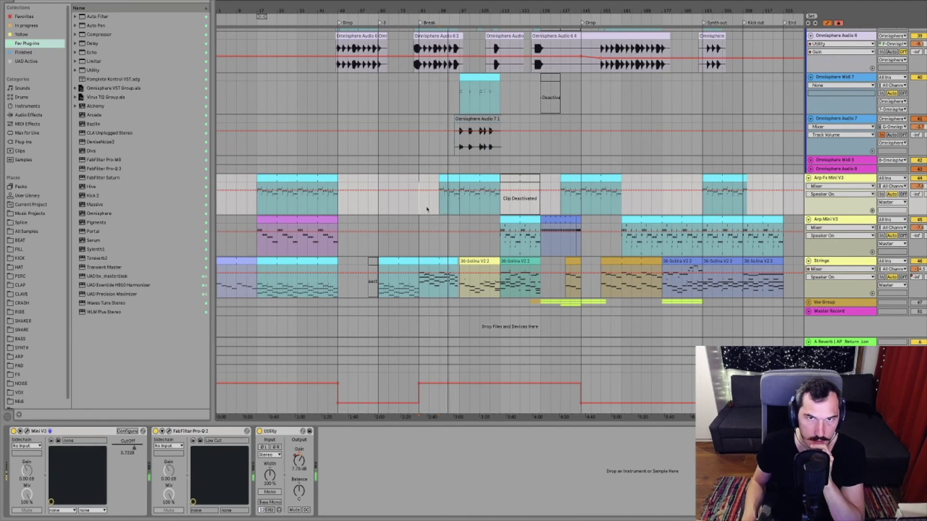
# Show the Utility gain automation around the Arp Fx Mini V3 clips at the second drop and audition from the start of those clips
pyautogui.press('space')
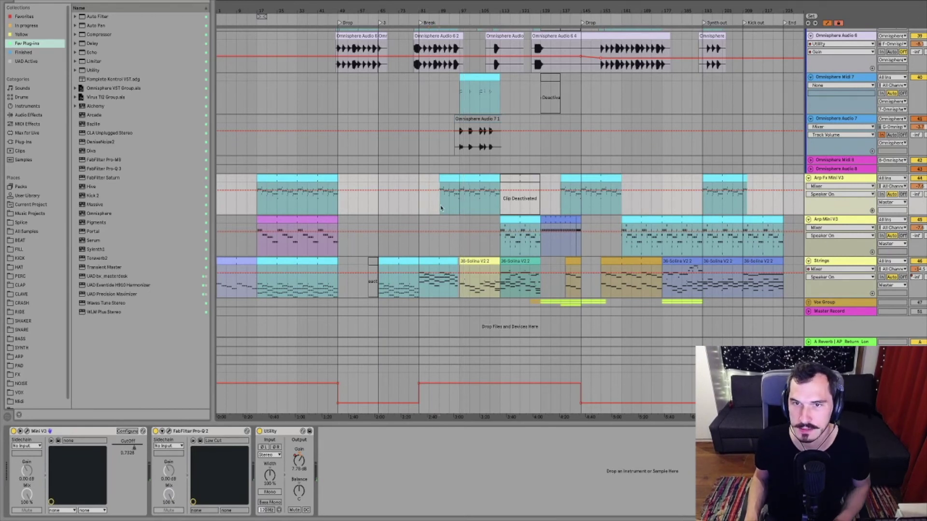
pyautogui.click(692, 208)
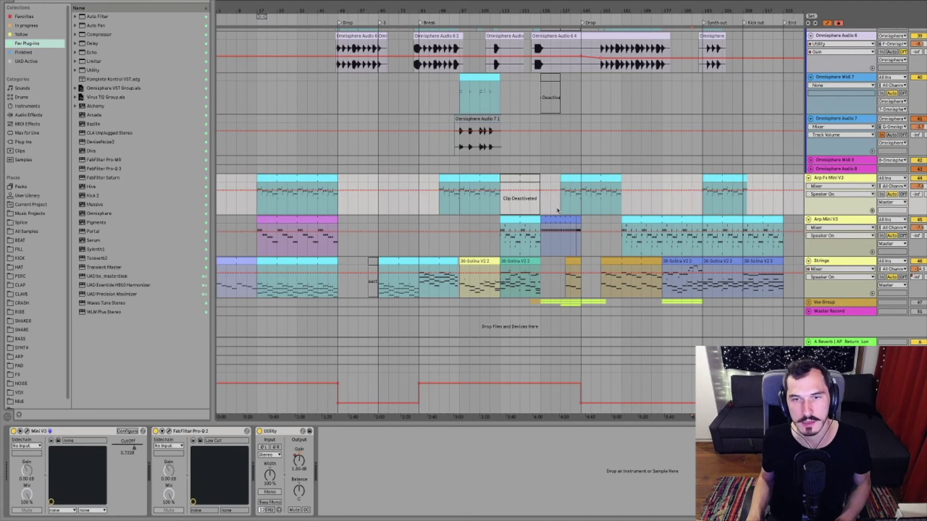
pyautogui.moveTo(560, 209); pyautogui.dragTo(641, 206)
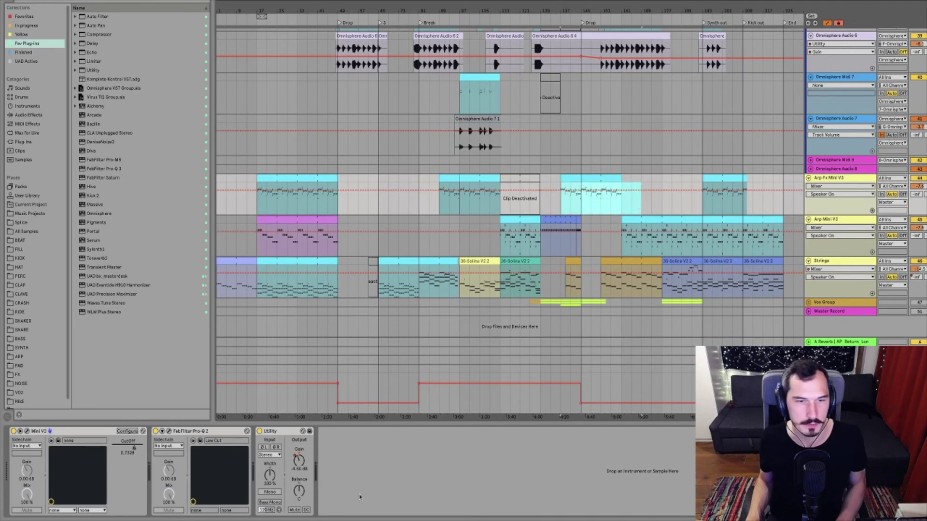
pyautogui.rightClick(299, 460)
pyautogui.click(319, 465)
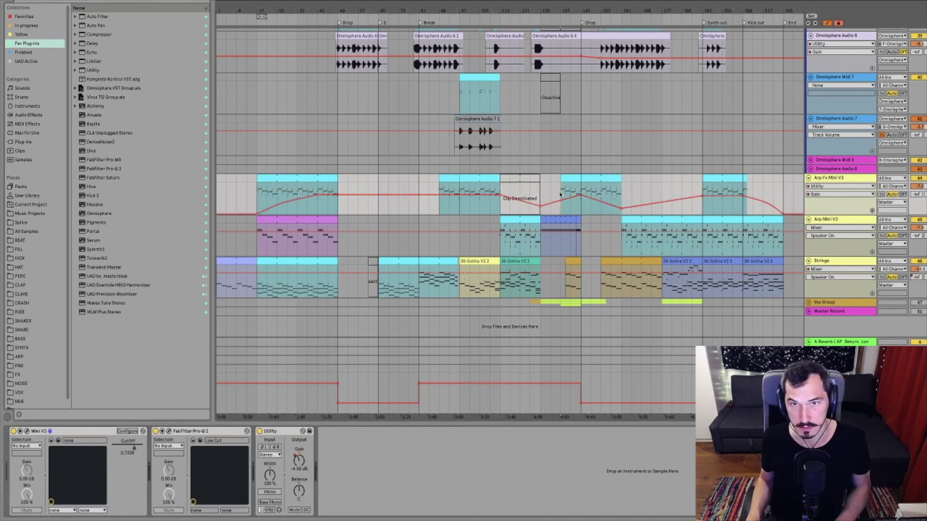
pyautogui.click(562, 186)
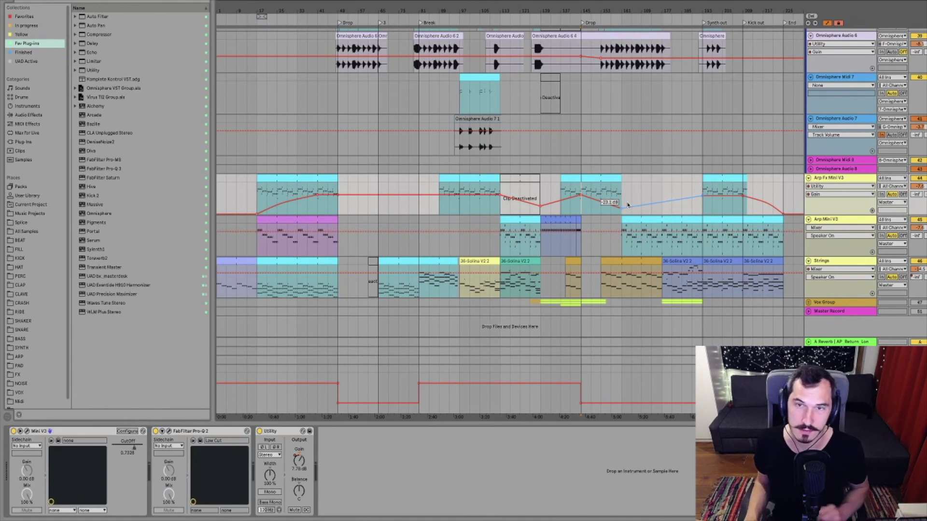
pyautogui.press('space')
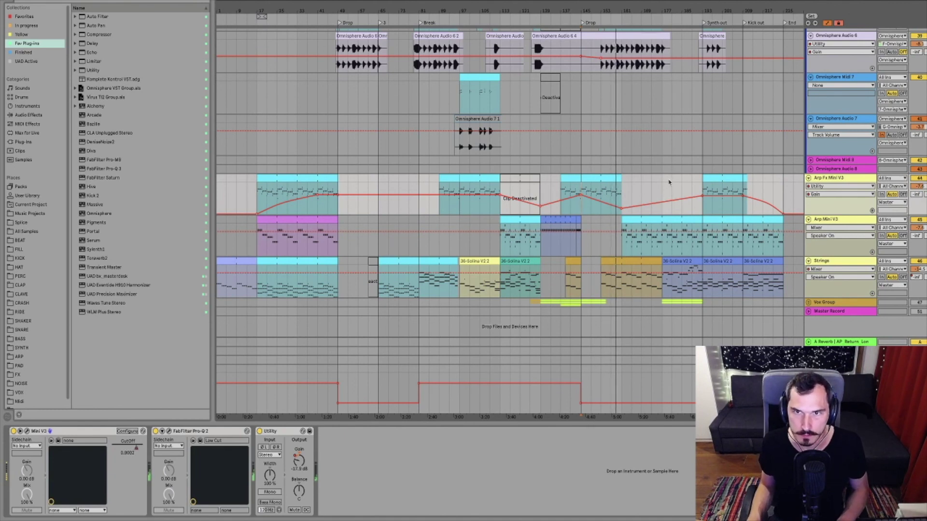
# Show the Strings track's volume automation and audition the end of the Arp Fx Mini V3 clips after the second drop
pyautogui.click(917, 270)
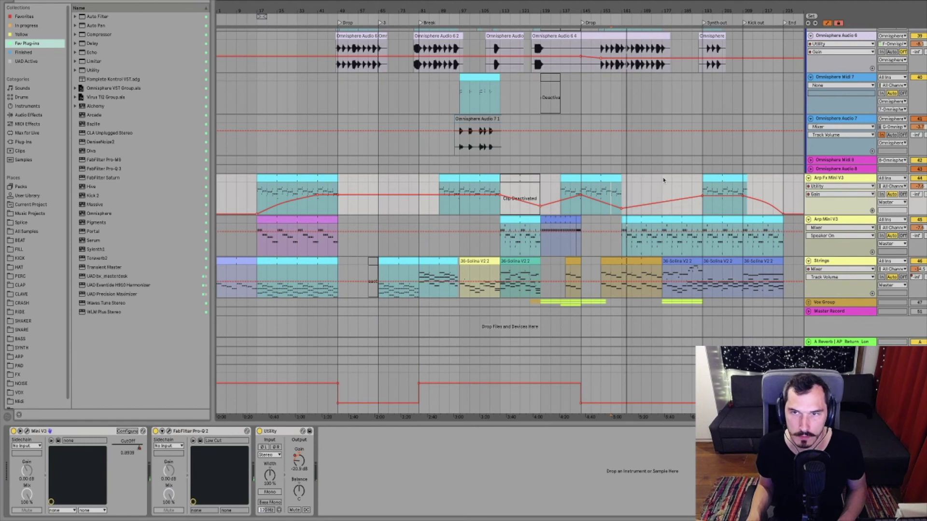
pyautogui.click(622, 194)
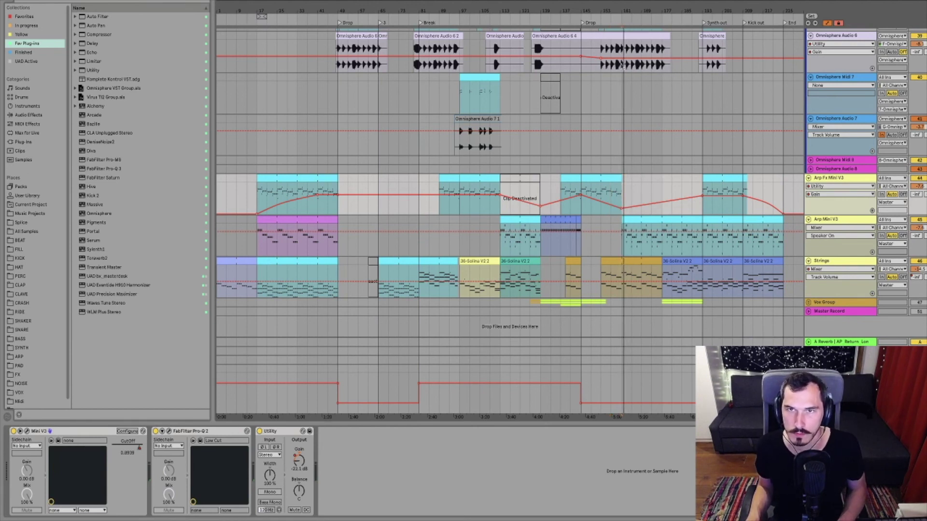
pyautogui.moveTo(628, 10); pyautogui.dragTo(576, 206)
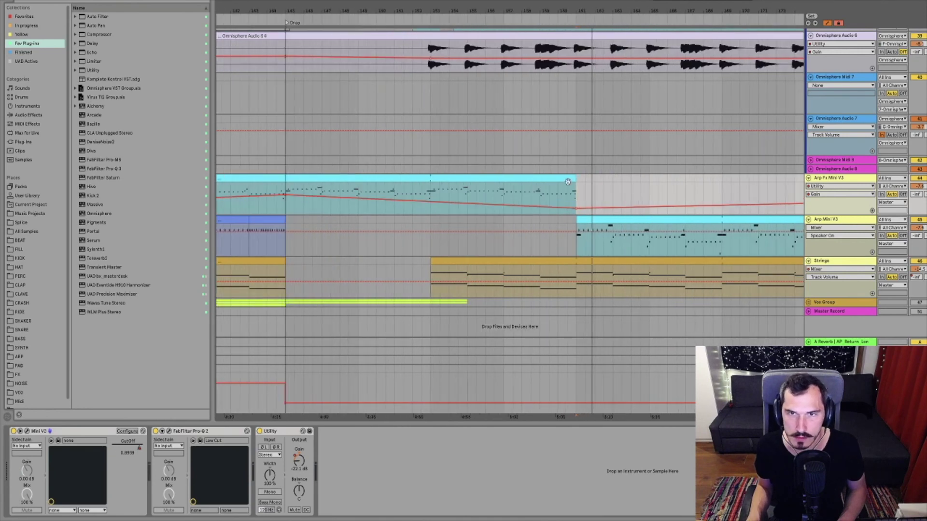
pyautogui.click(567, 196)
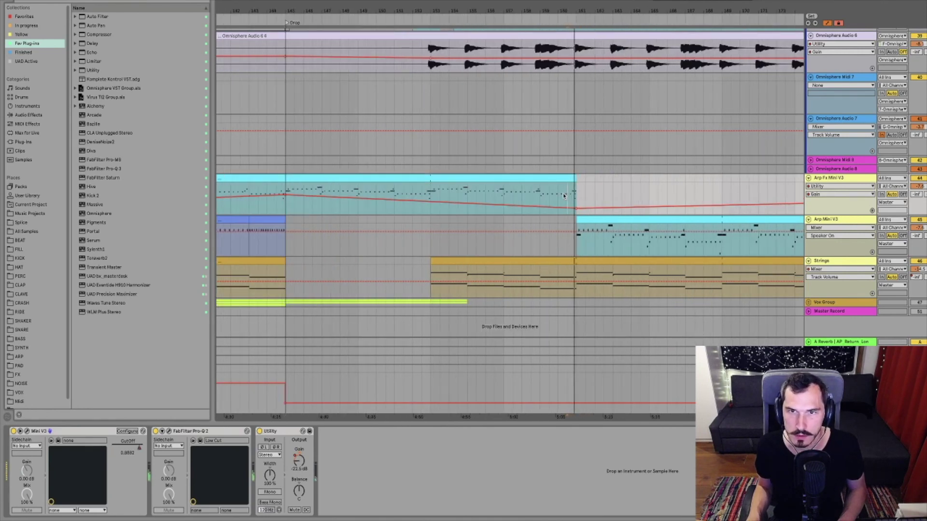
# Examine the Omnisphere, white noise and snare tracks around the handover from the Arp Fx Mini V3 to the Arp Mini V3
pyautogui.hscroll(-1, 666, 202)
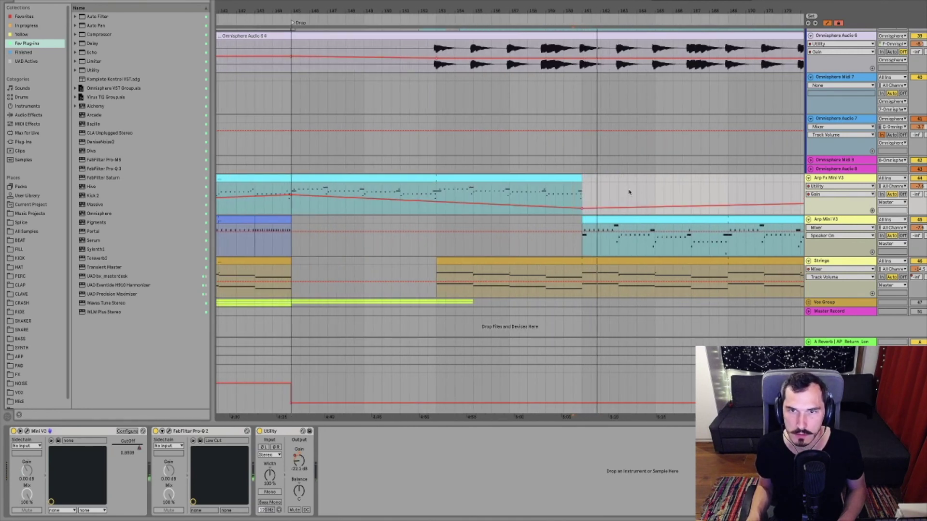
pyautogui.hscroll(2, 579, 183)
pyautogui.scroll(10, 526, 159)
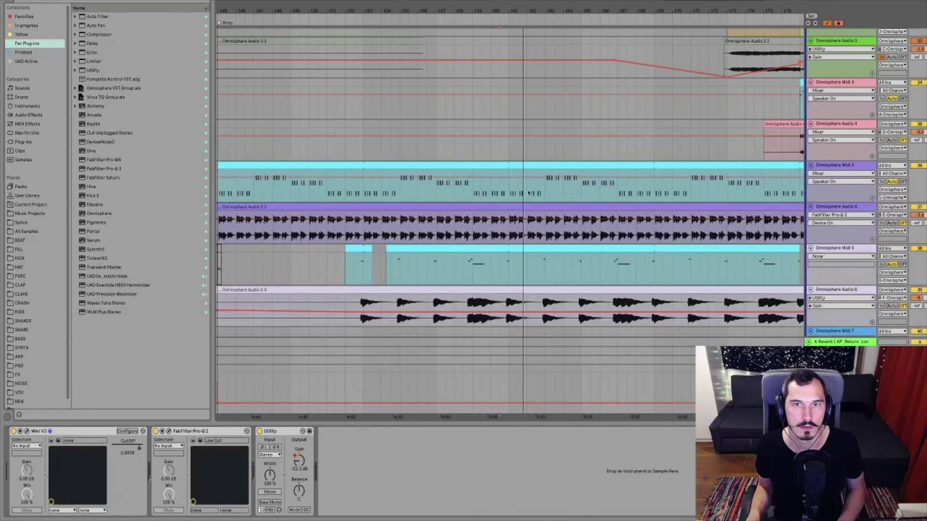
pyautogui.scroll(15, 528, 193)
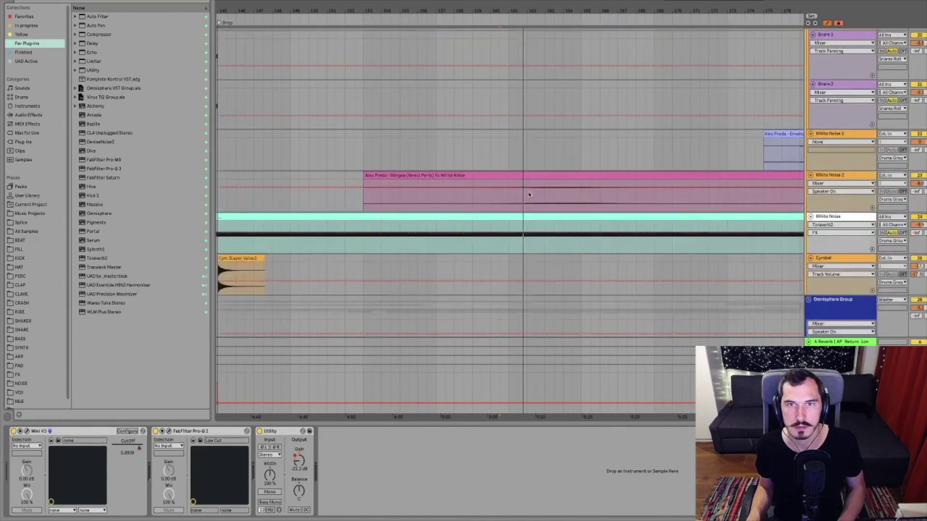
pyautogui.scroll(6, 529, 194)
pyautogui.scroll(-14, 527, 192)
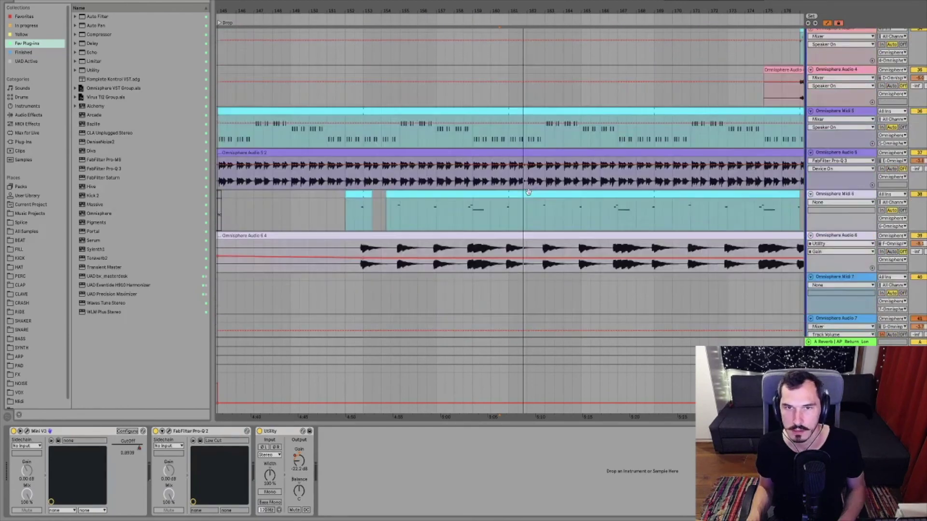
pyautogui.scroll(-5, 528, 192)
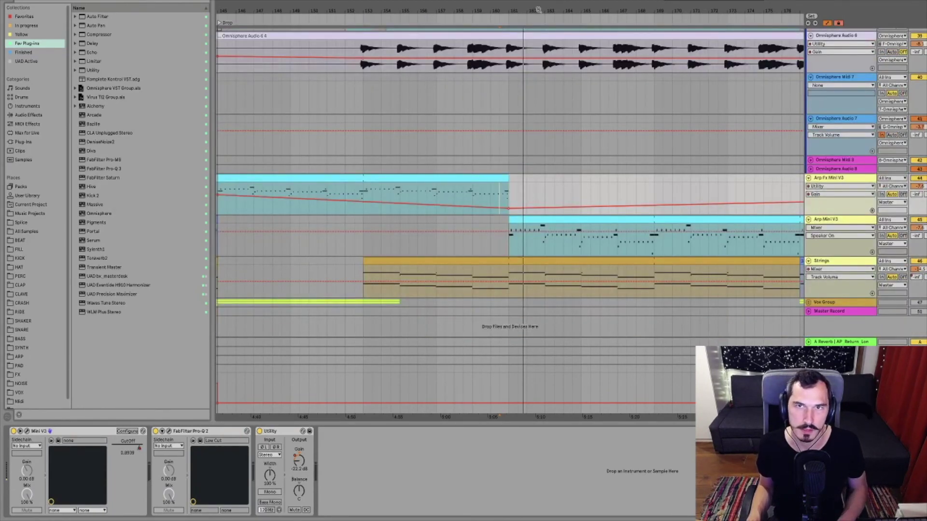
# Audition the Arp Mini V3 clips after the second drop, and place the cursor just before the track's break clips
pyautogui.moveTo(539, 9); pyautogui.dragTo(565, 13)
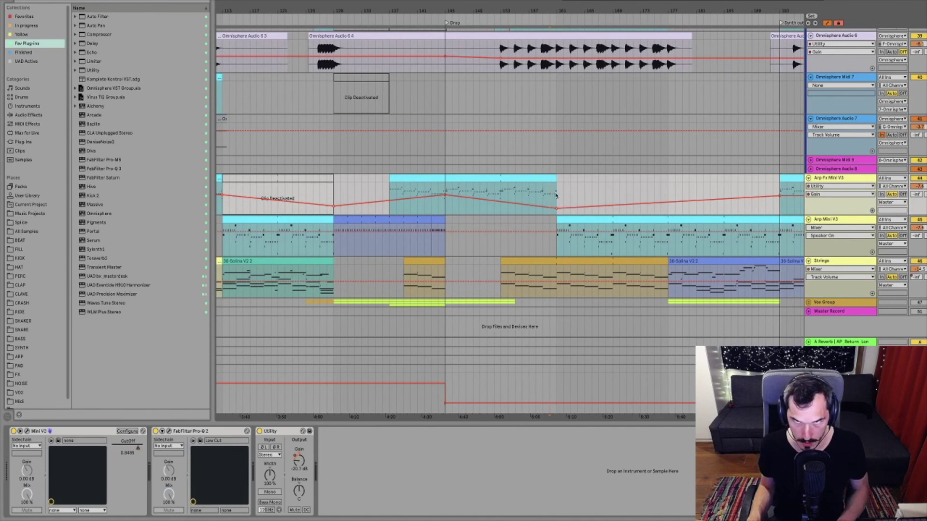
pyautogui.click(551, 235)
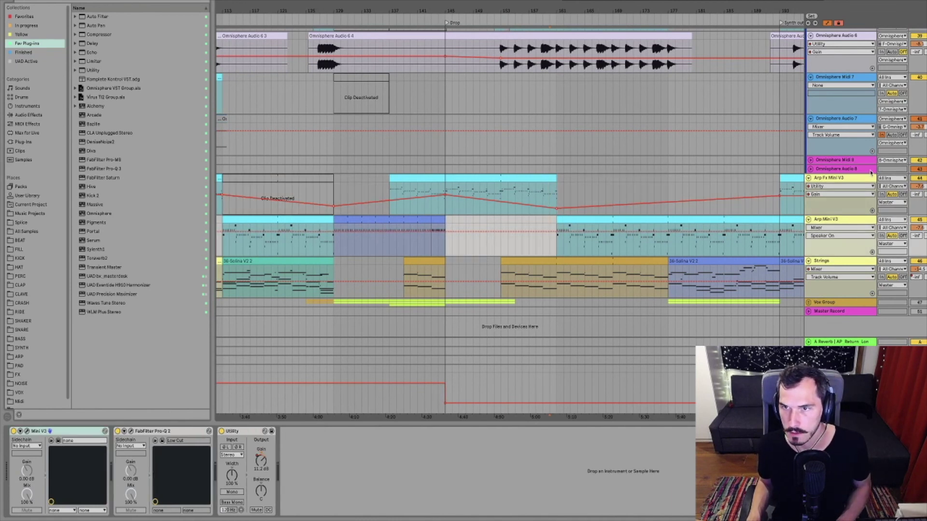
pyautogui.click(577, 219)
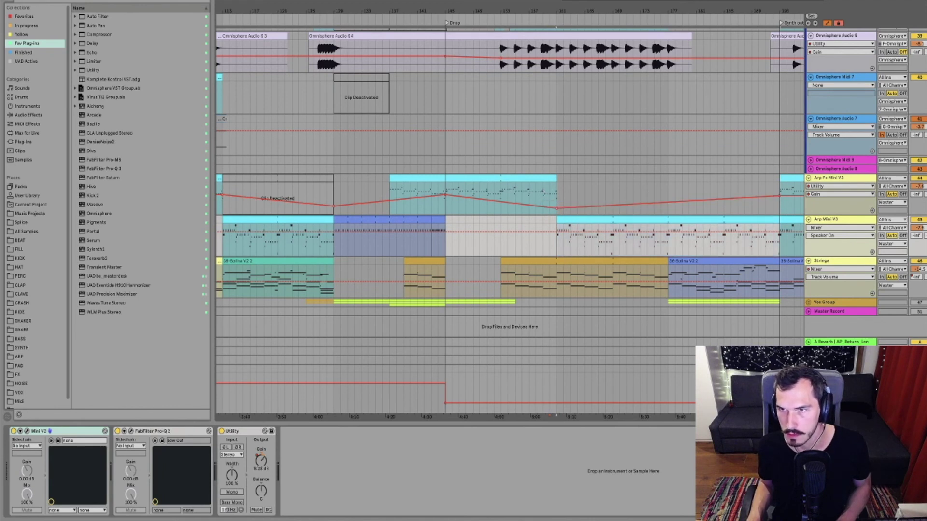
pyautogui.press('space')
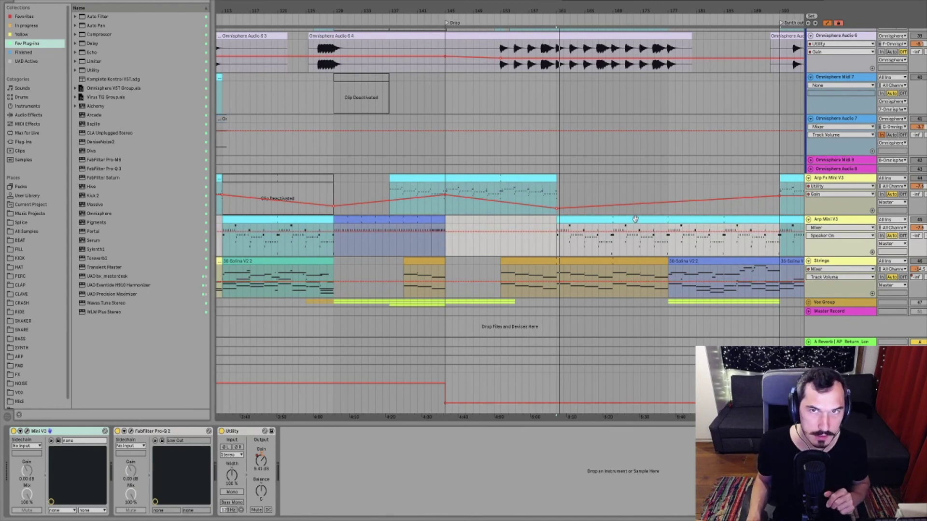
pyautogui.moveTo(536, 7); pyautogui.dragTo(536, 1)
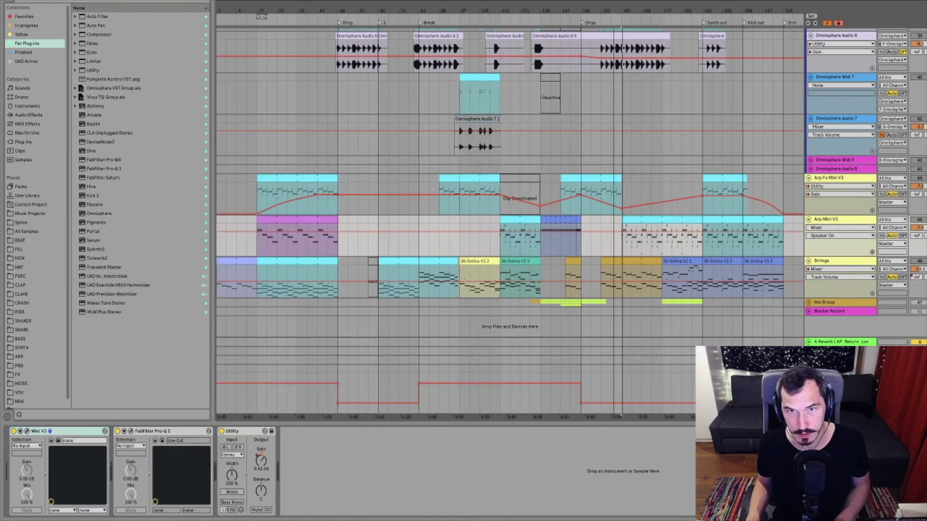
pyautogui.click(481, 246)
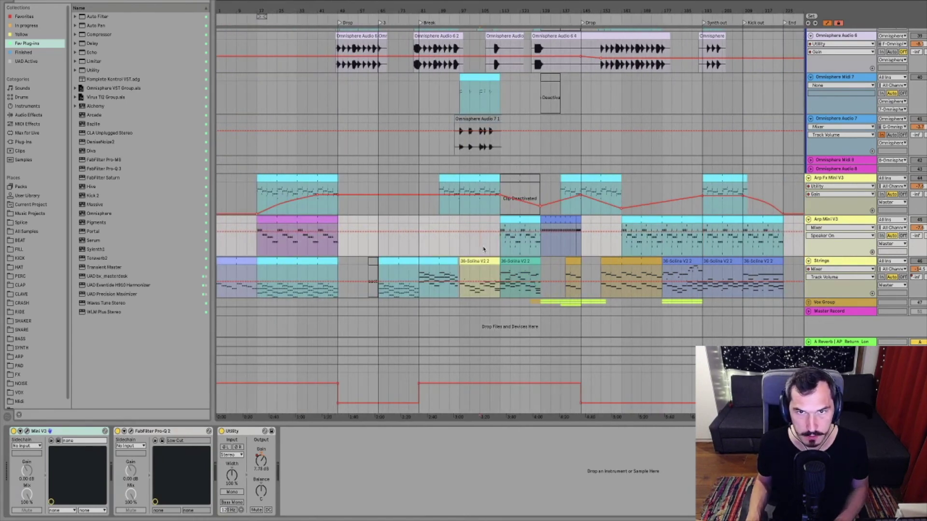